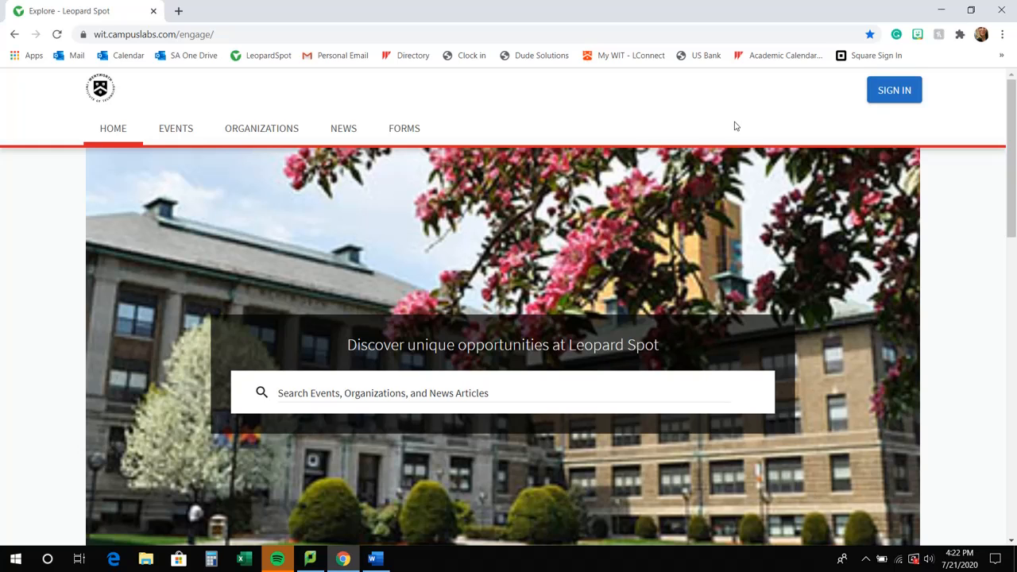
# Sign in to Leopard Spot and open the management page of the Center for Student Engagement organization.
pyautogui.click(909, 93)
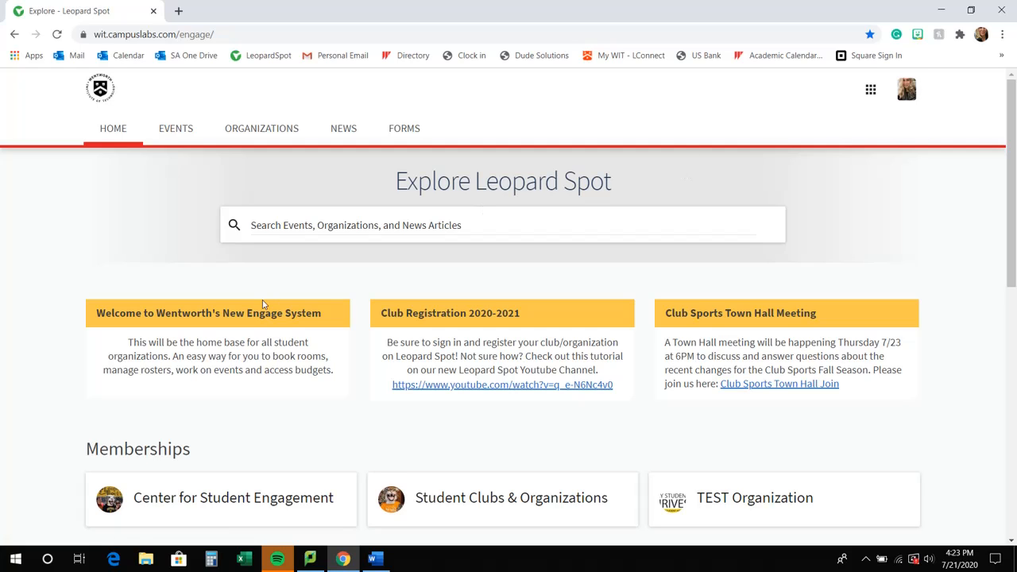
pyautogui.scroll(-2, 264, 305)
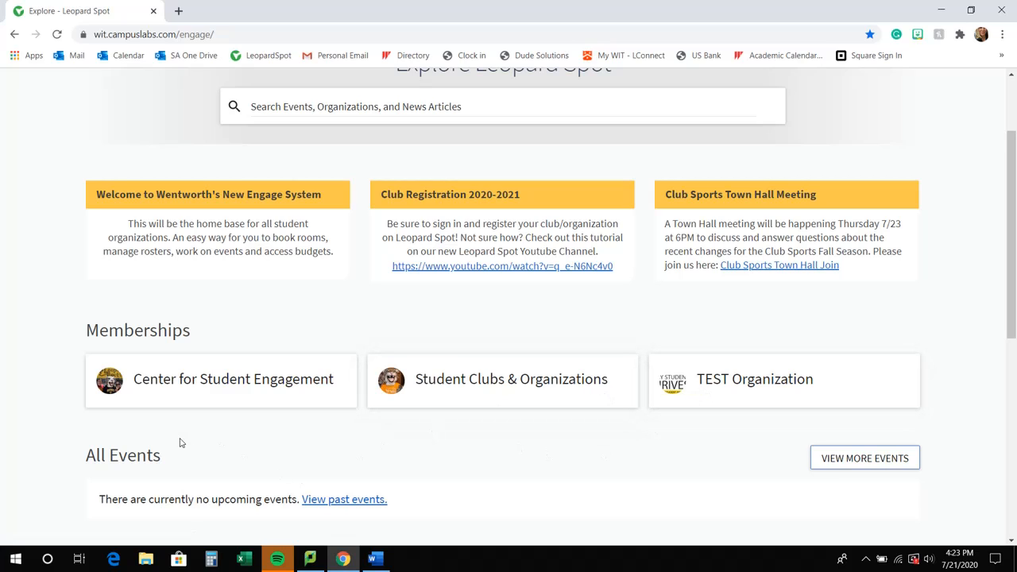
pyautogui.click(163, 384)
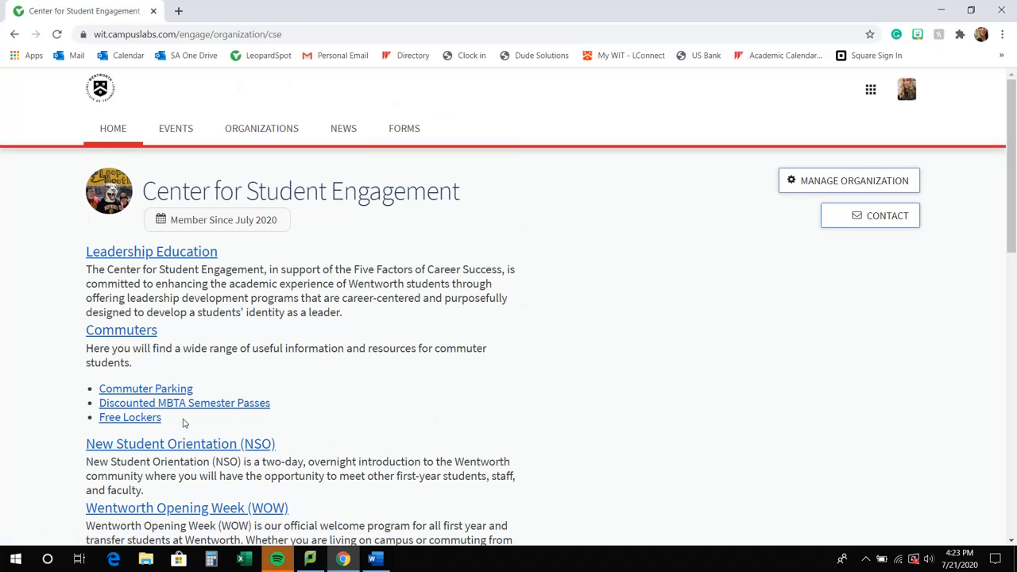
pyautogui.click(841, 188)
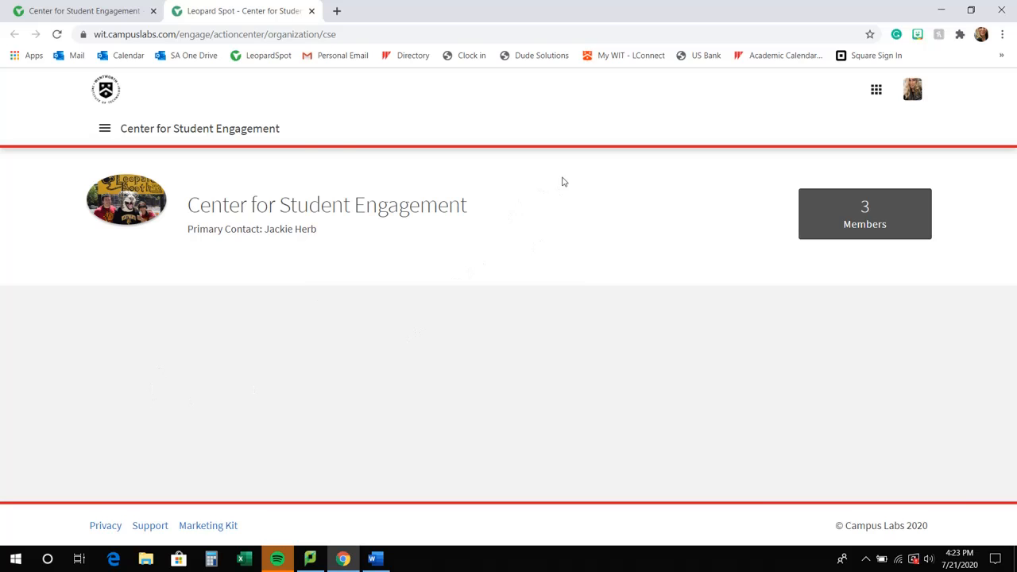
# Go to the organization's event management page and start creating a new event.
pyautogui.click(105, 131)
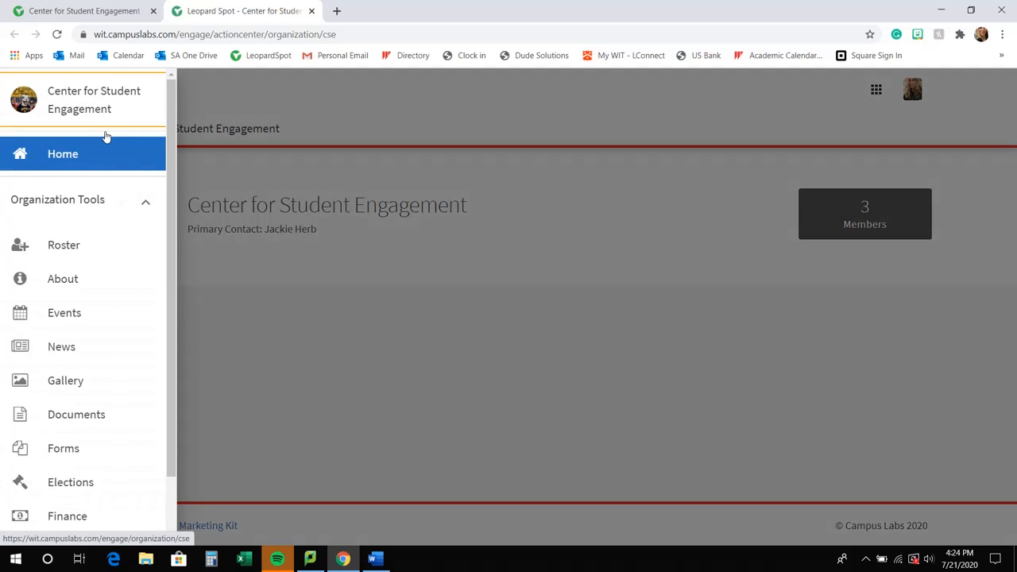
pyautogui.click(85, 319)
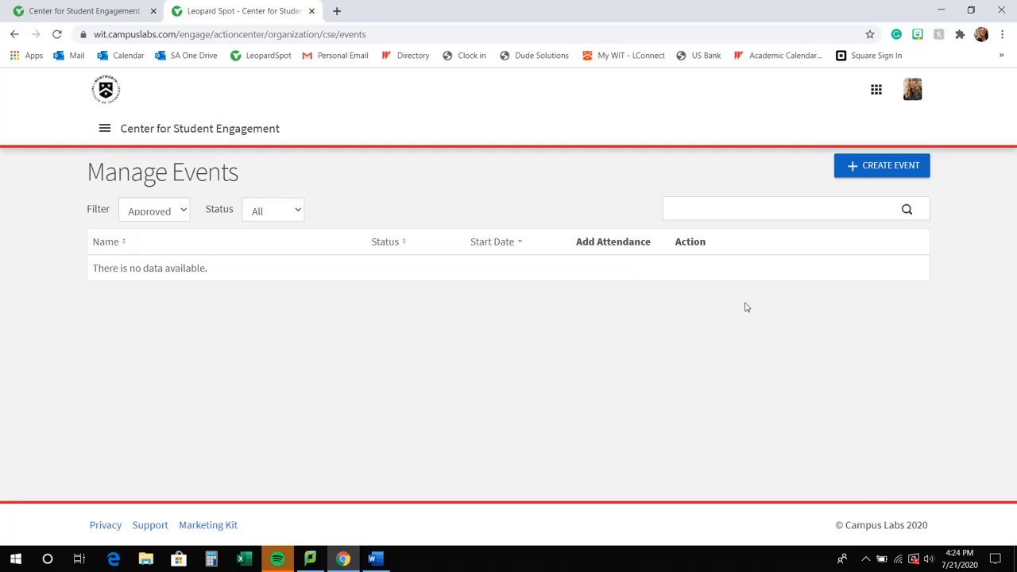
pyautogui.click(888, 166)
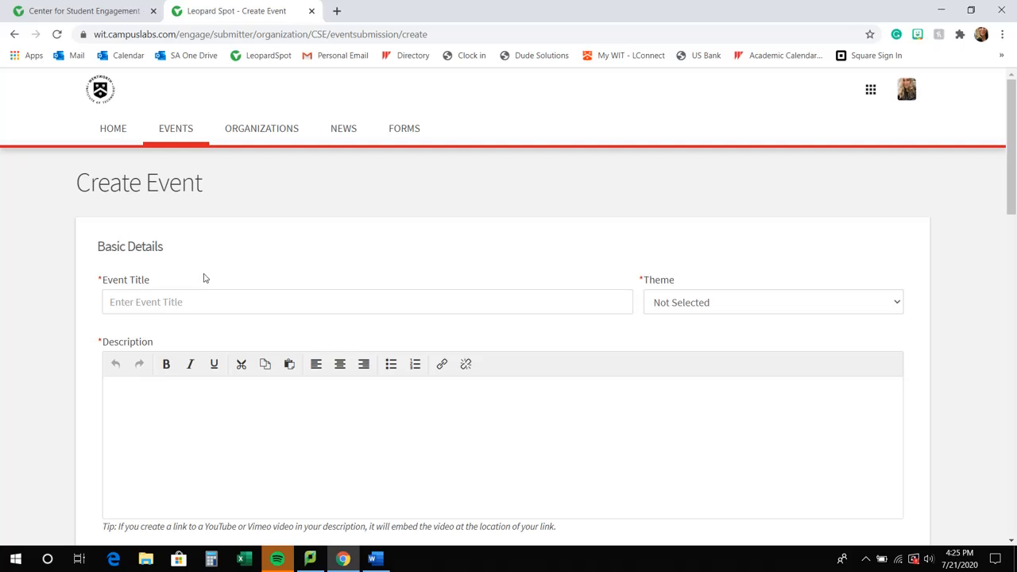
# Search for "Hock" among the additional organizations co-hosting the event and clear the search text.
pyautogui.scroll(-1, 204, 277)
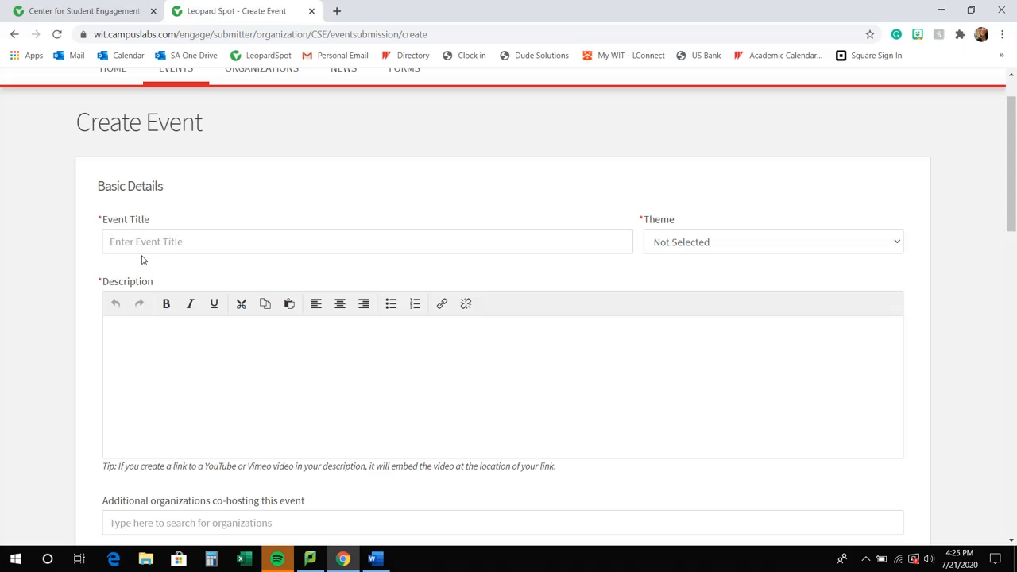
pyautogui.scroll(-1, 142, 259)
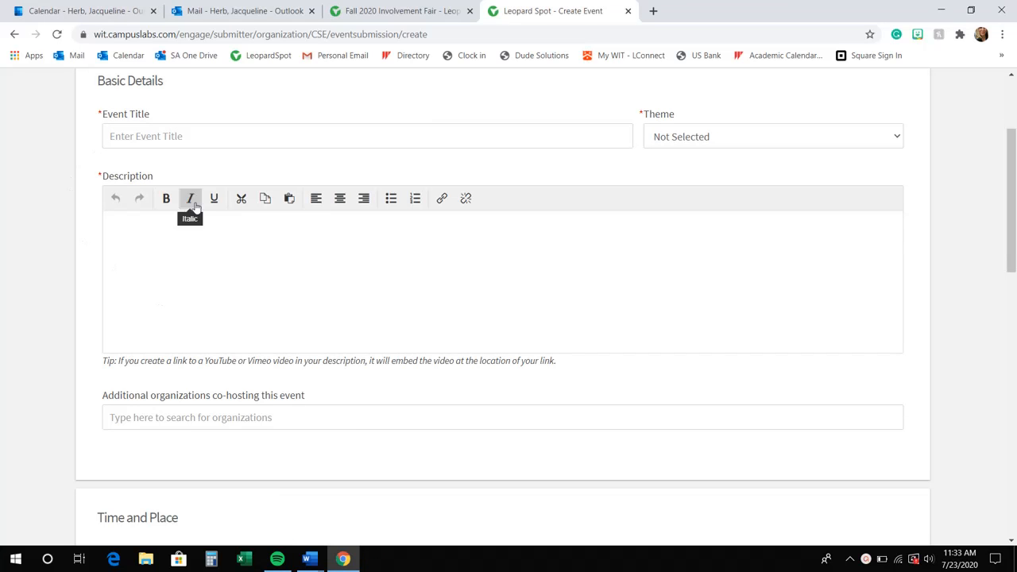
pyautogui.scroll(-1, 193, 221)
pyautogui.scroll(-2, 193, 221)
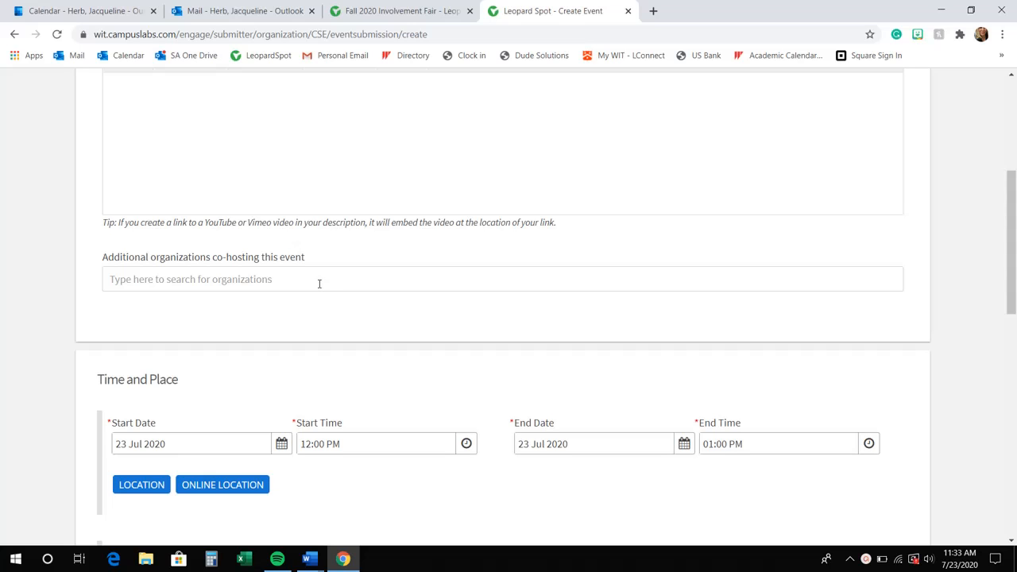
pyautogui.click(319, 284)
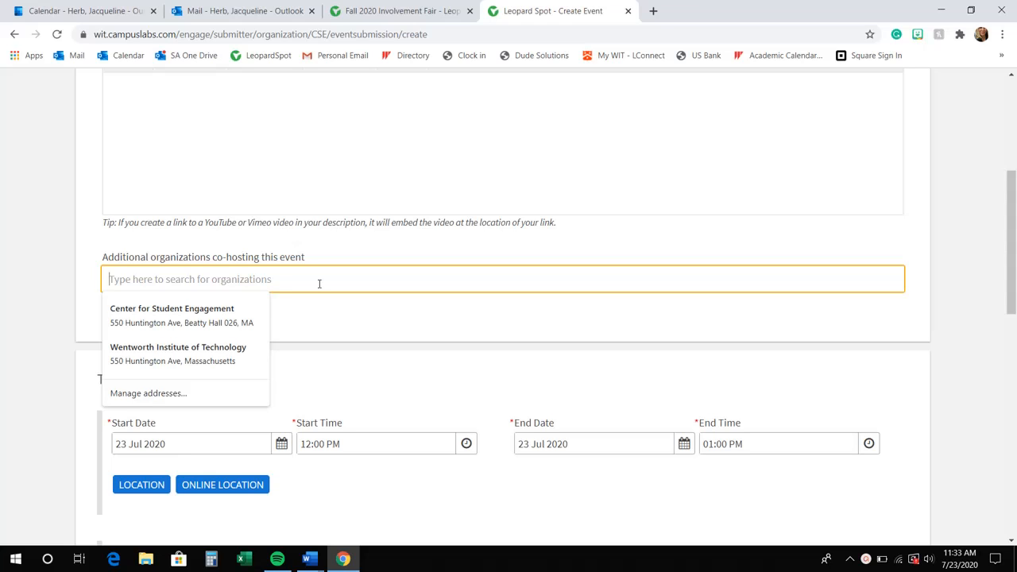
pyautogui.write('Hock')
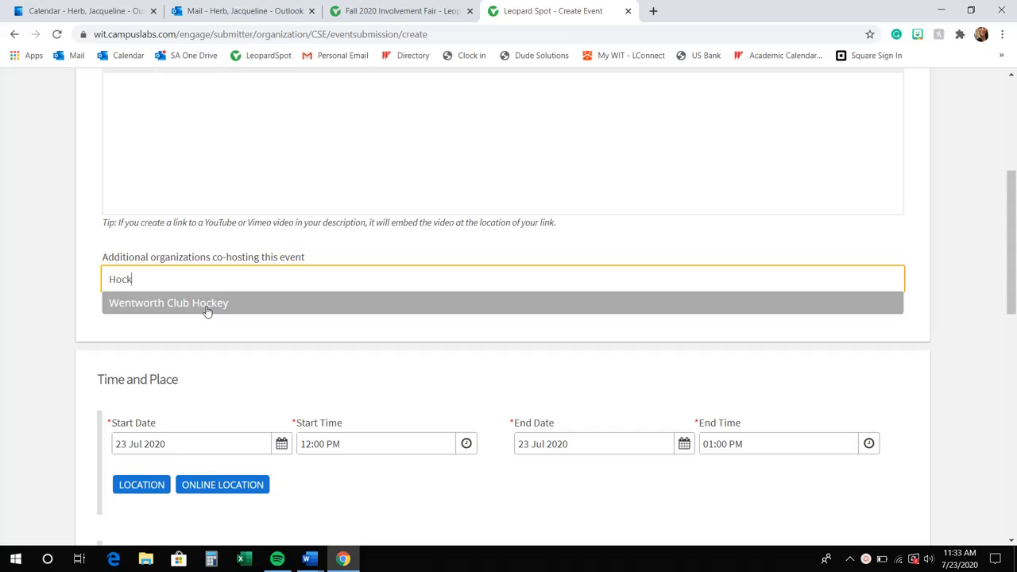
pyautogui.press('BackSpace')
pyautogui.press('BackSpace')
pyautogui.press('BackSpace')
pyautogui.press('BackSpace')
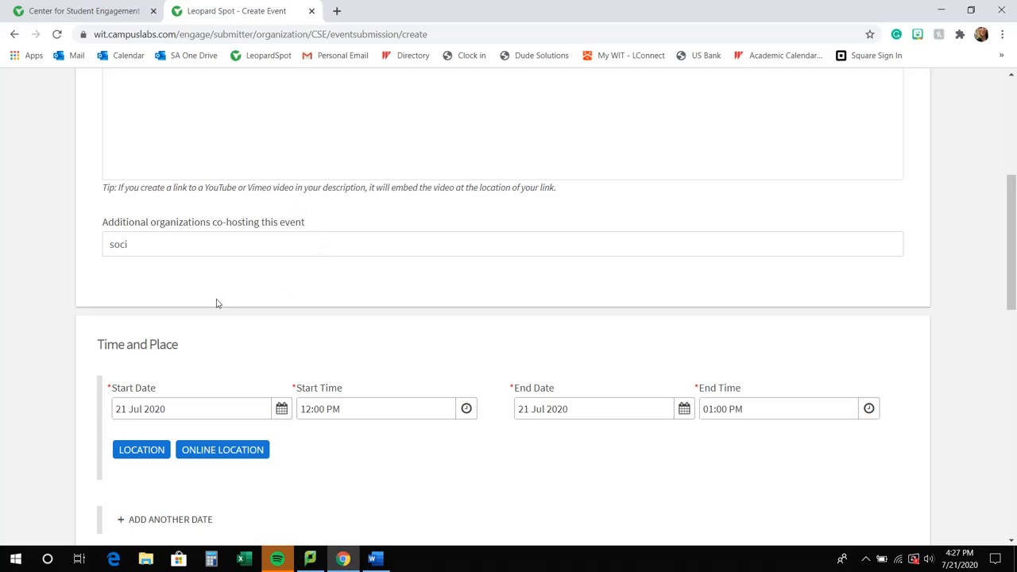
# Start adding a physical location for the event with a map included, naming it Beatty Hall.
pyautogui.scroll(-2, 173, 297)
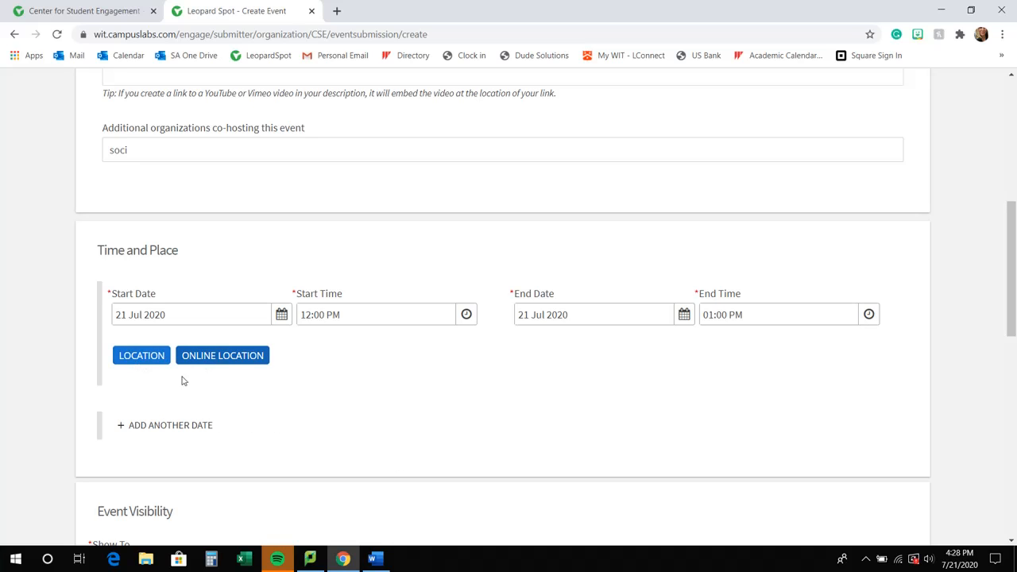
pyautogui.click(131, 362)
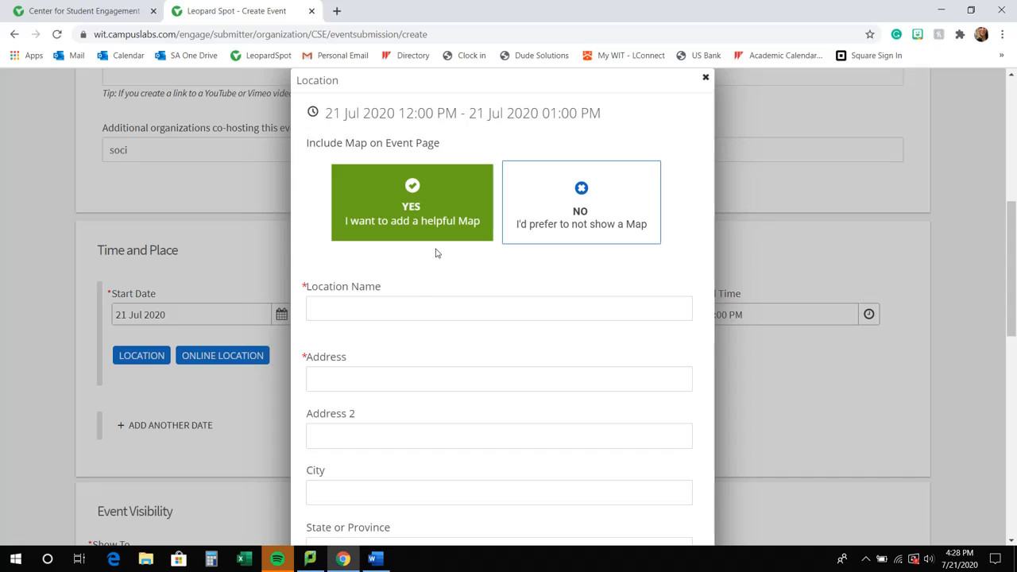
pyautogui.click(415, 308)
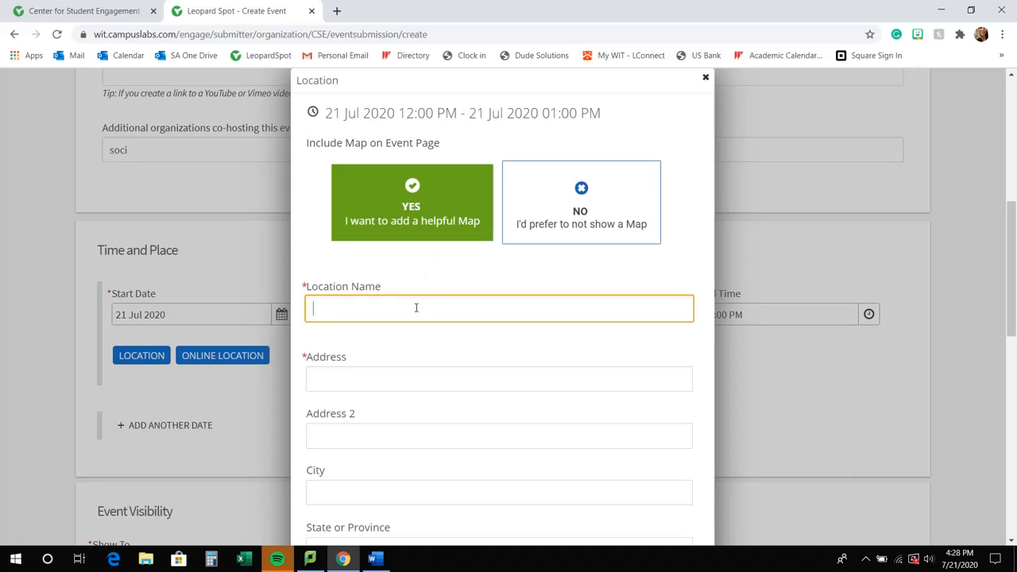
pyautogui.write('Beatty H')
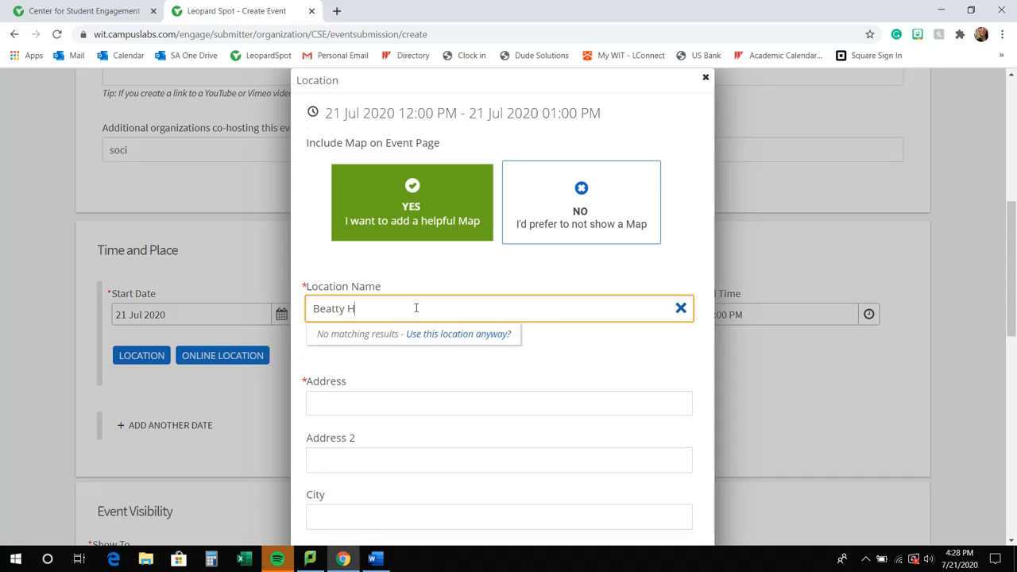
pyautogui.write('all')
pyautogui.scroll(-1, 416, 306)
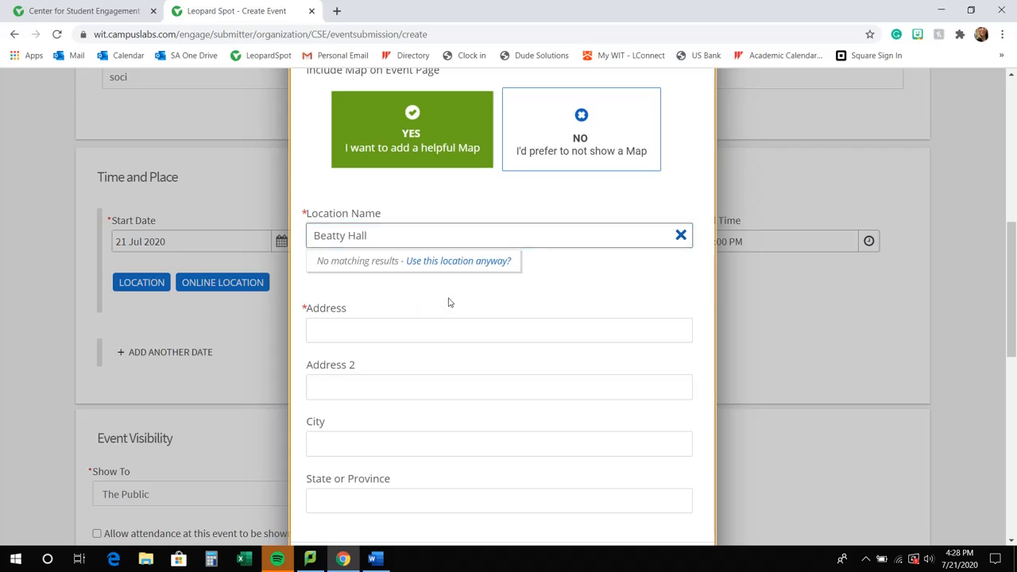
# Fill in the location's full address with the saved entry for Beatty Hall 026.
pyautogui.click(425, 324)
pyautogui.write('550 Huntington Ave')
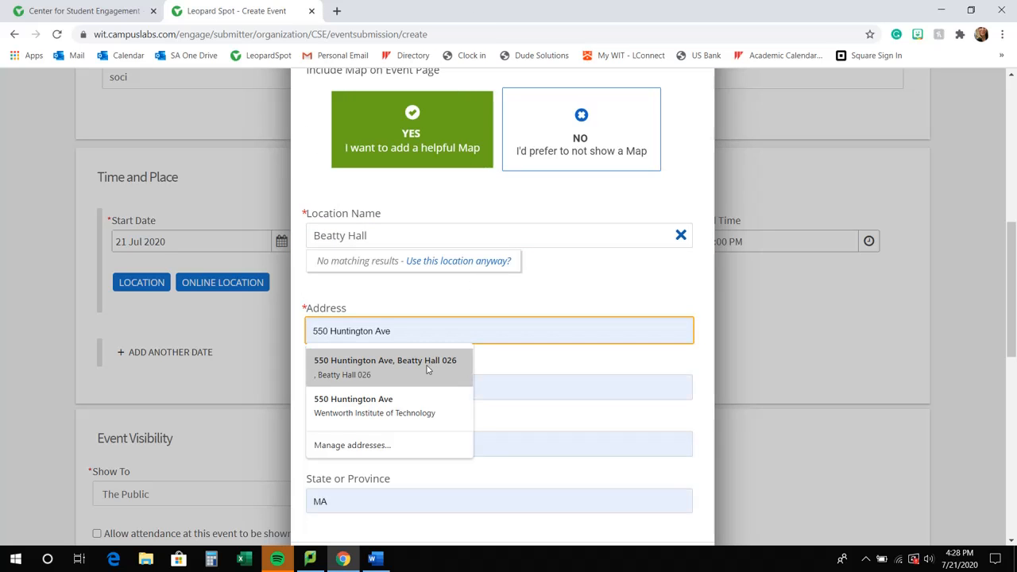
pyautogui.click(422, 362)
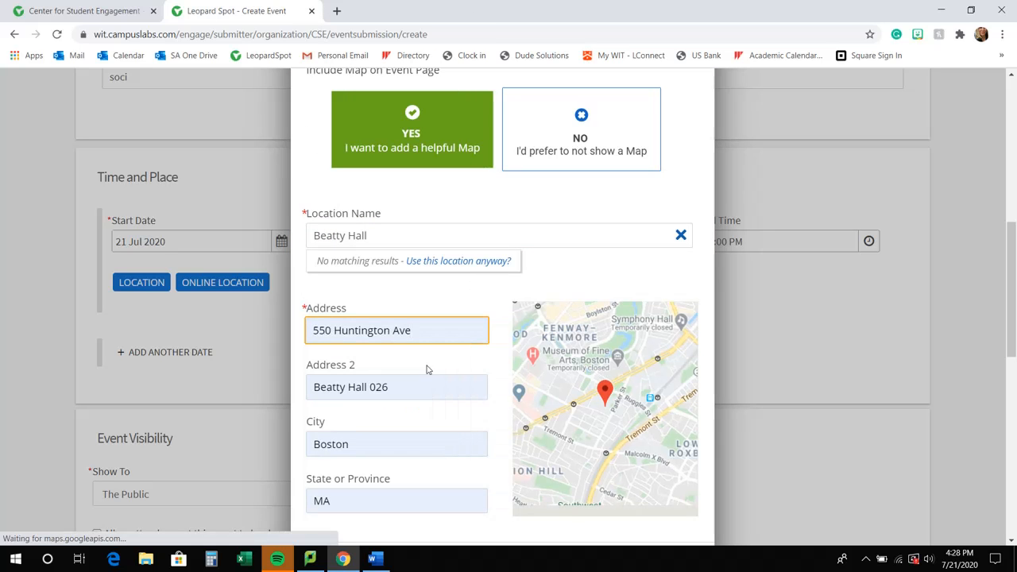
pyautogui.scroll(-1, 634, 277)
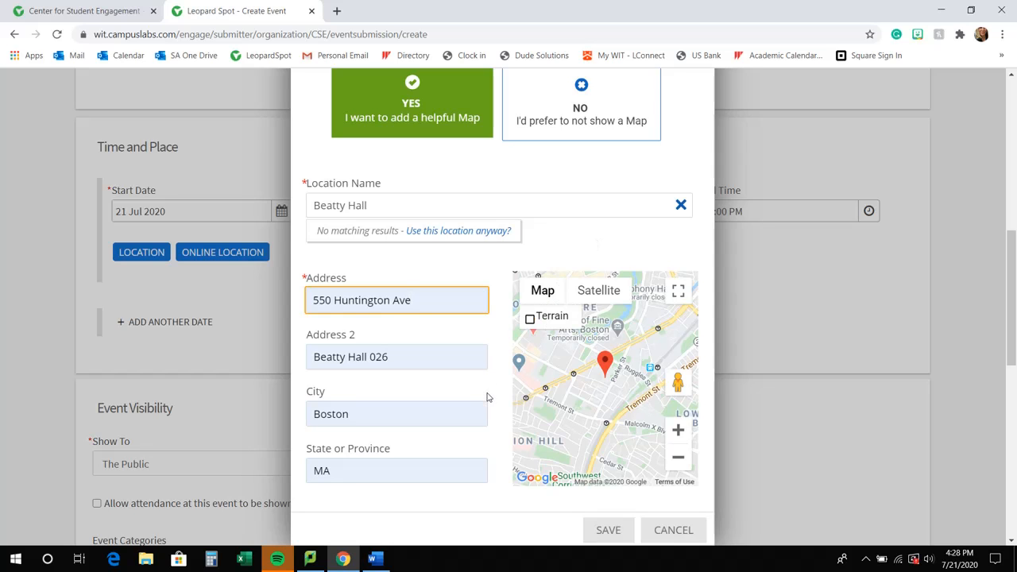
# Choose not to show a map on the event page and cancel the location entry.
pyautogui.scroll(2, 487, 397)
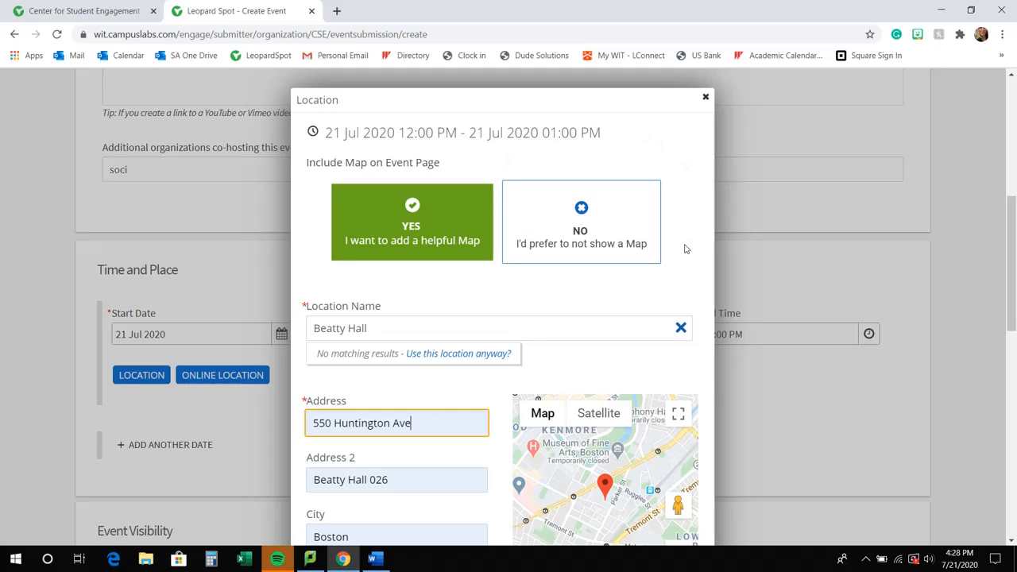
pyautogui.click(637, 236)
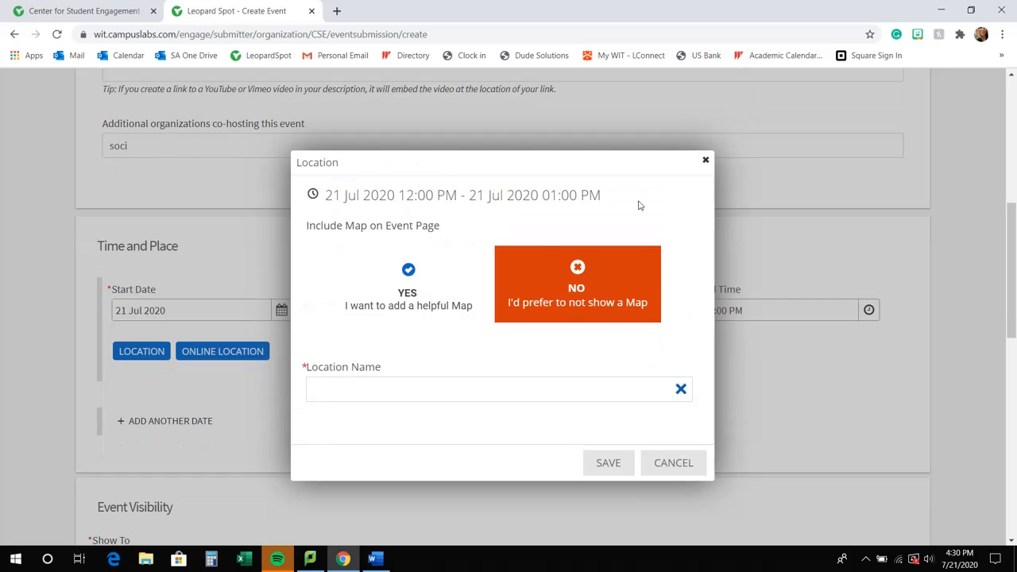
pyautogui.click(688, 467)
# Open the online location form, examine its attendee instructions and link fields, and cancel it.
pyautogui.click(229, 350)
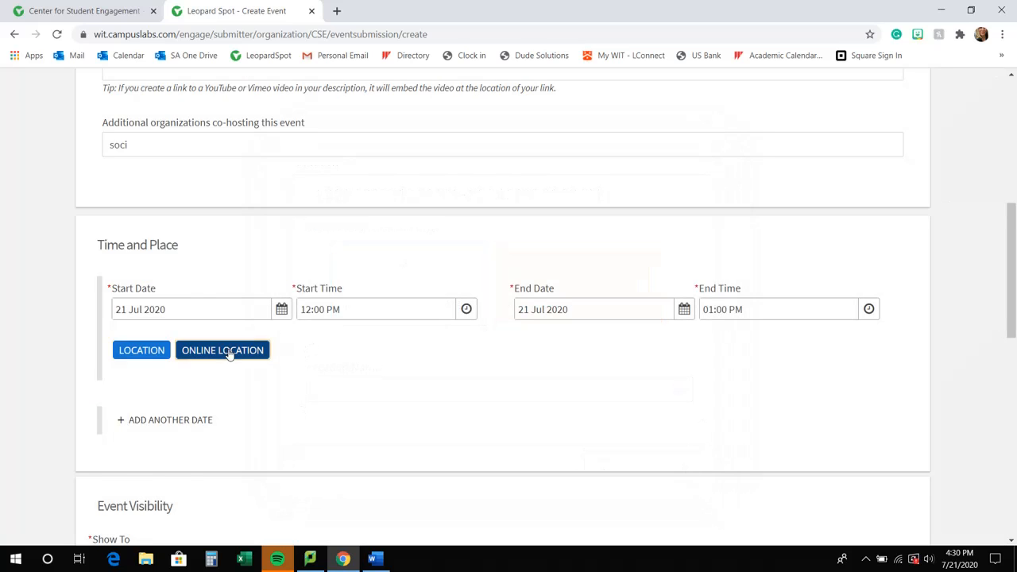
pyautogui.scroll(-1, 229, 354)
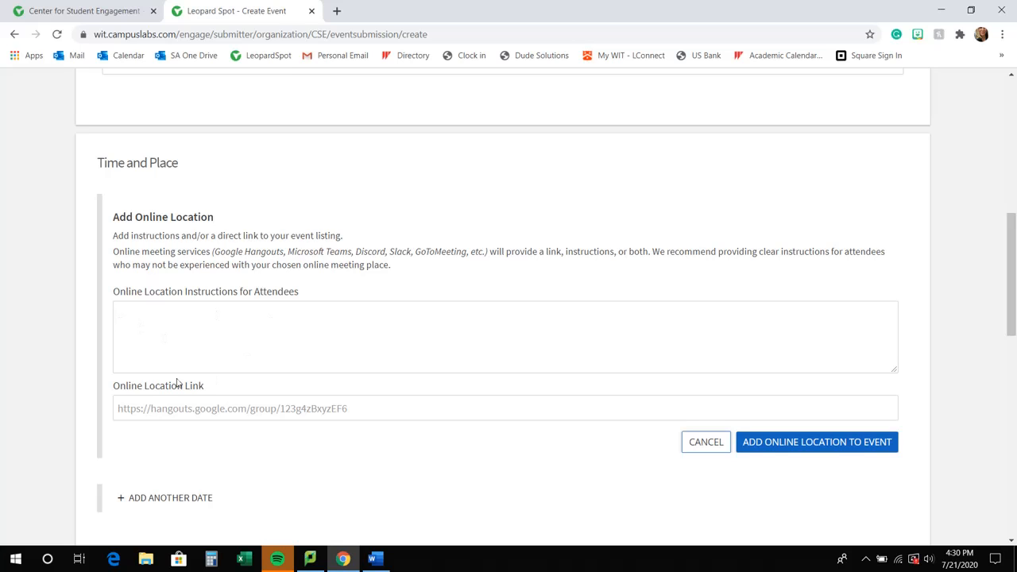
pyautogui.scroll(-1, 258, 378)
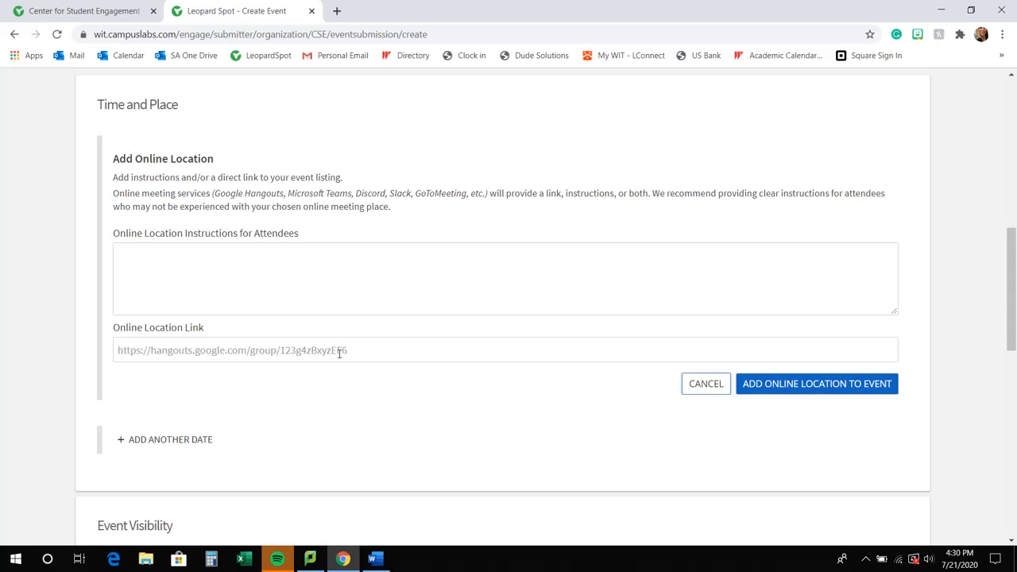
pyautogui.scroll(-1, 370, 354)
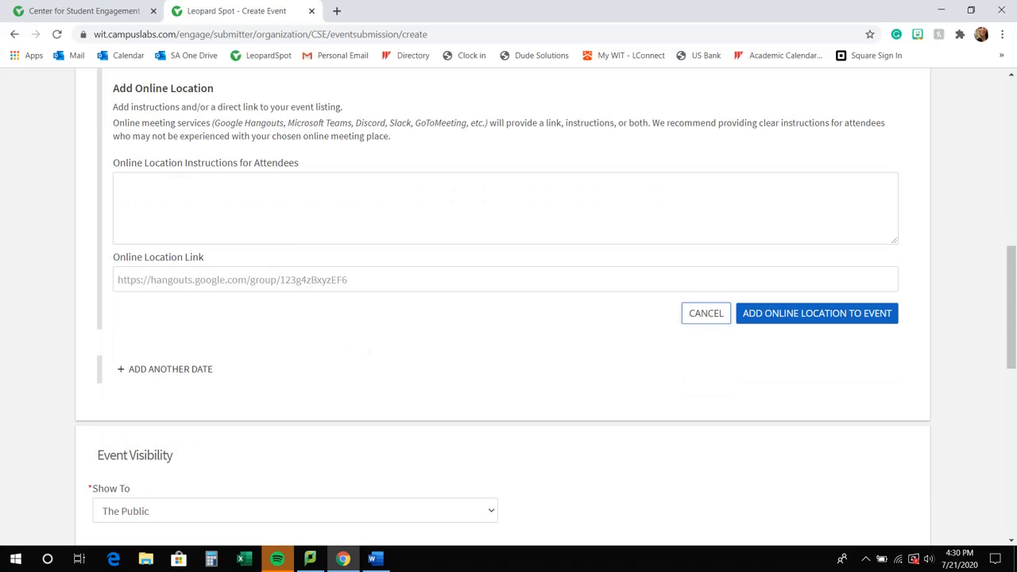
pyautogui.scroll(-1, 592, 231)
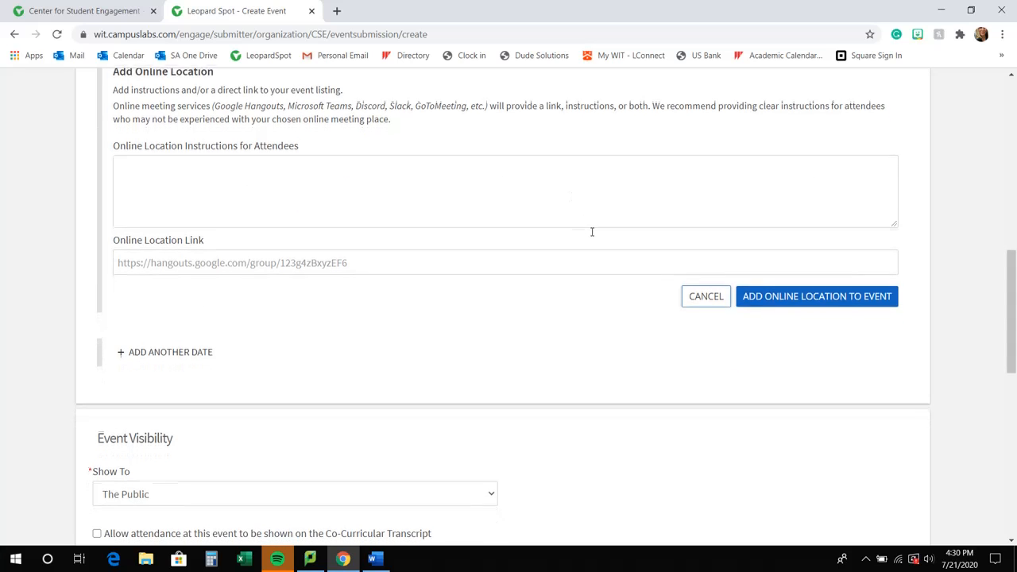
pyautogui.click(687, 293)
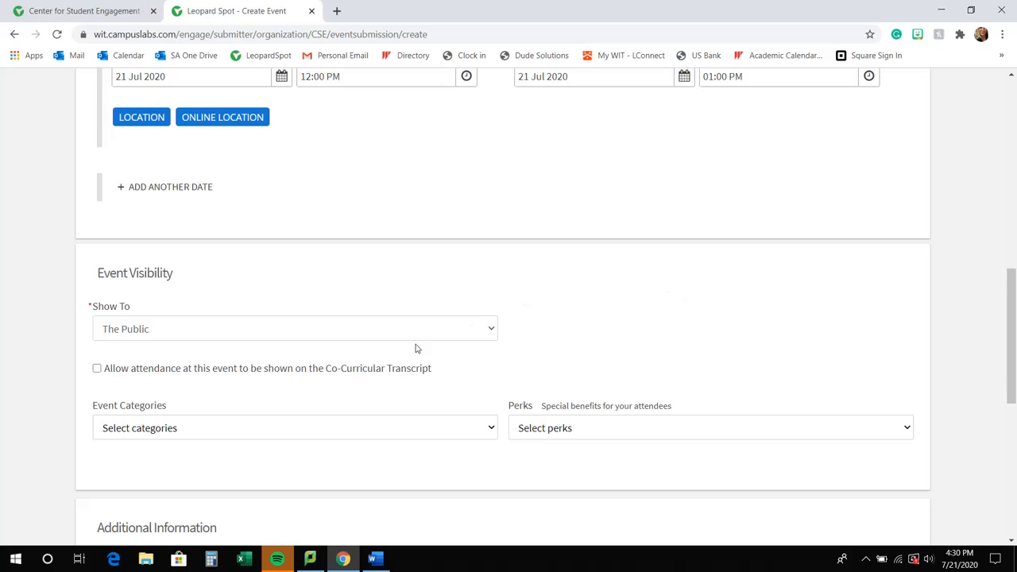
# Add another date entry below the event's start and end times.
pyautogui.scroll(2, 415, 347)
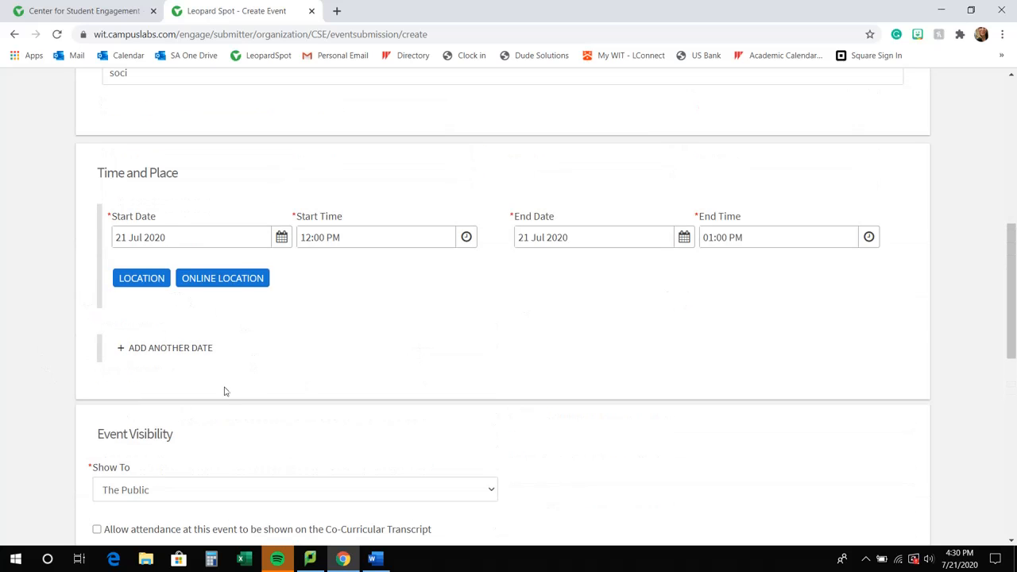
pyautogui.scroll(1, 358, 350)
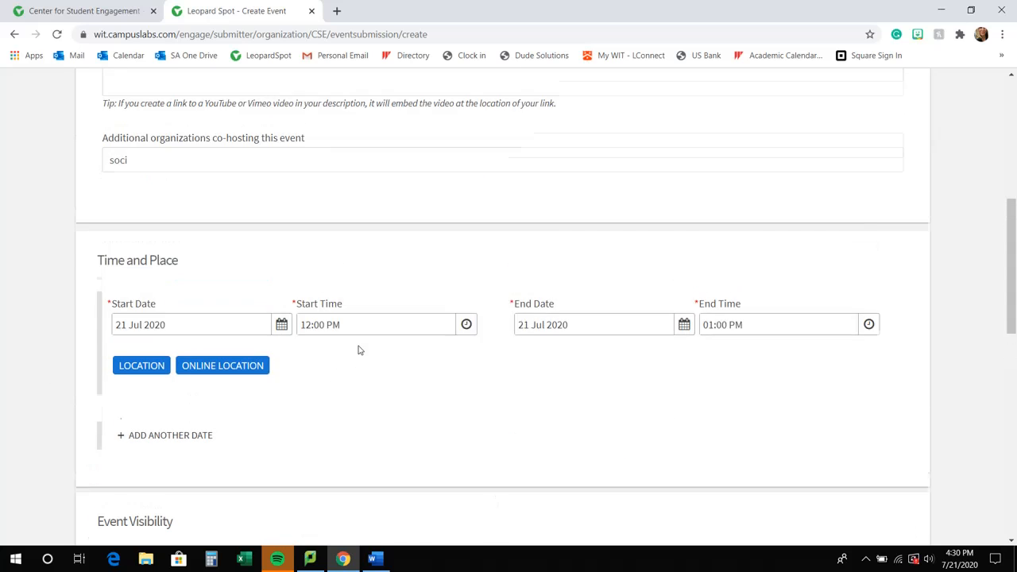
pyautogui.scroll(-1, 358, 349)
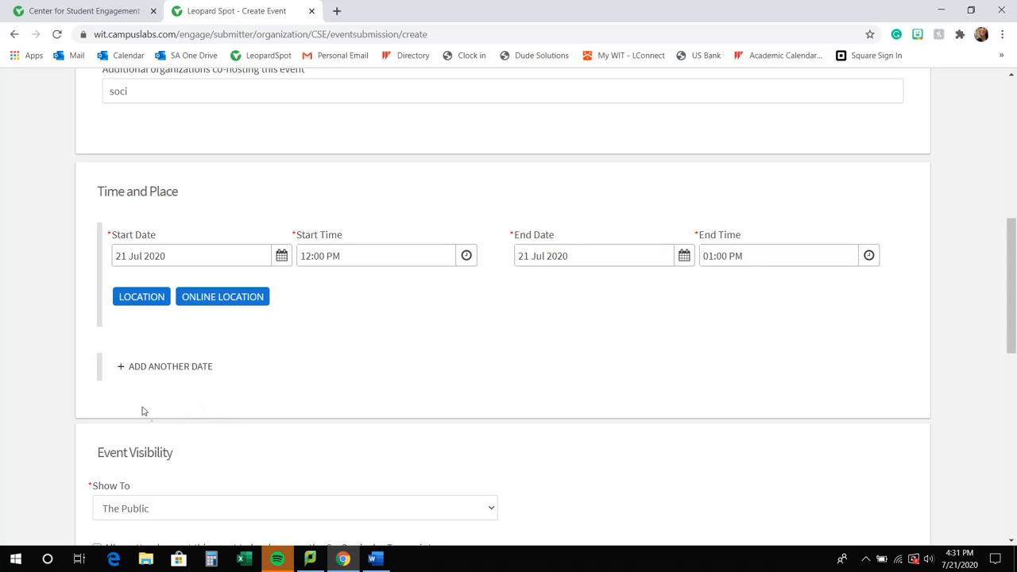
pyautogui.click(141, 369)
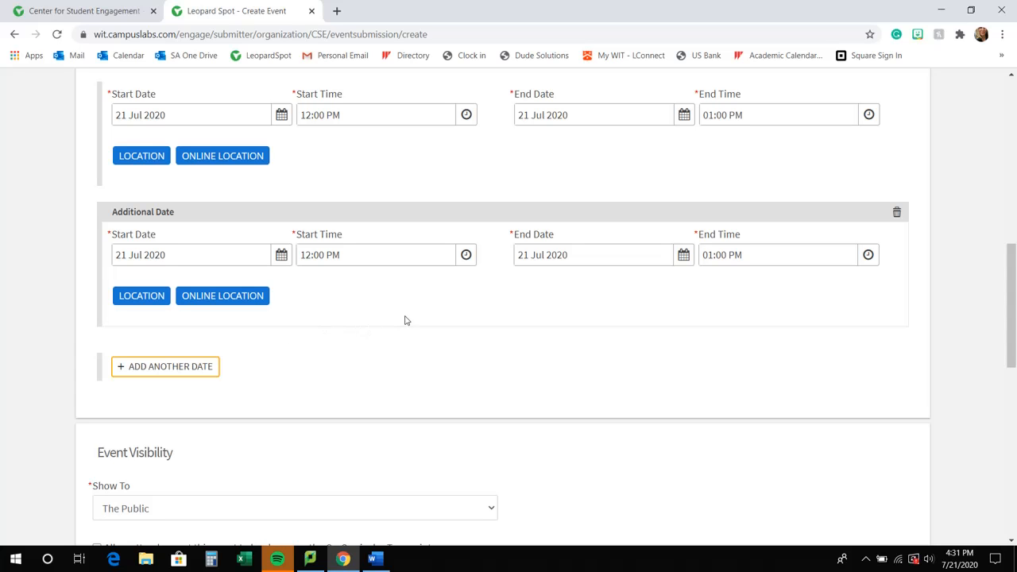
pyautogui.scroll(1, 404, 320)
pyautogui.scroll(-1, 404, 320)
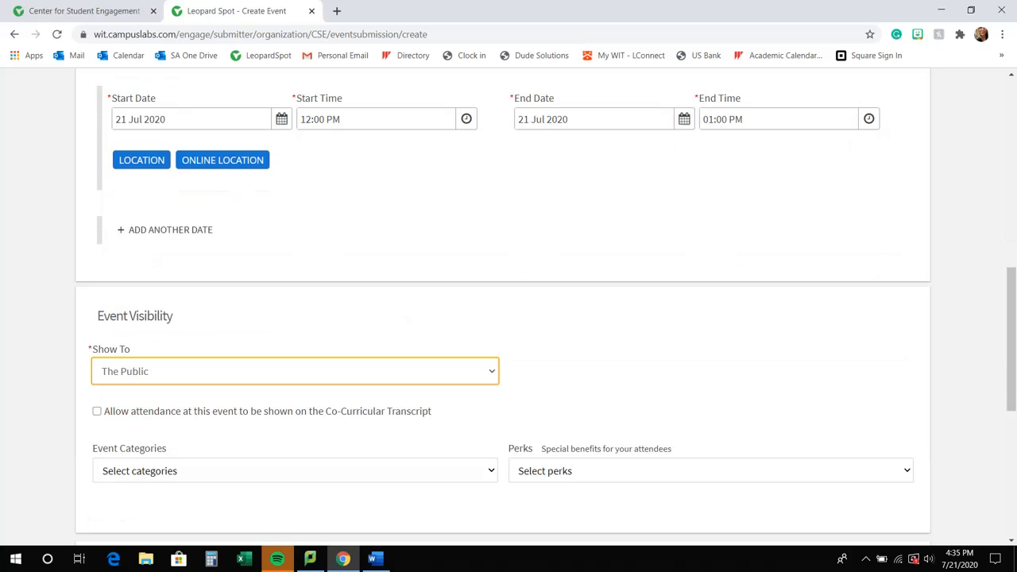
pyautogui.scroll(-1, 328, 216)
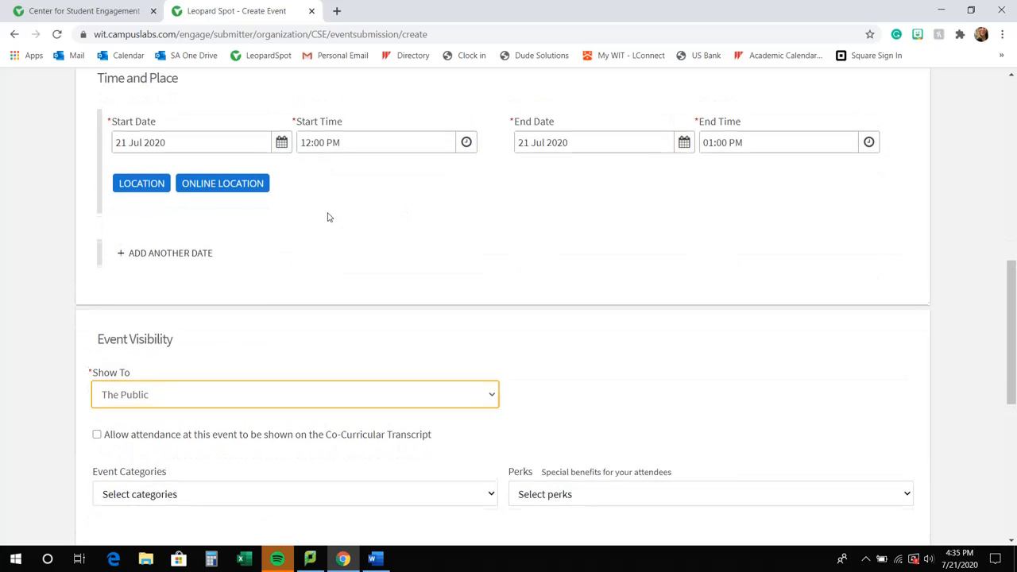
# Set the event's visibility so that it is shown to invited users only.
pyautogui.scroll(-2, 328, 217)
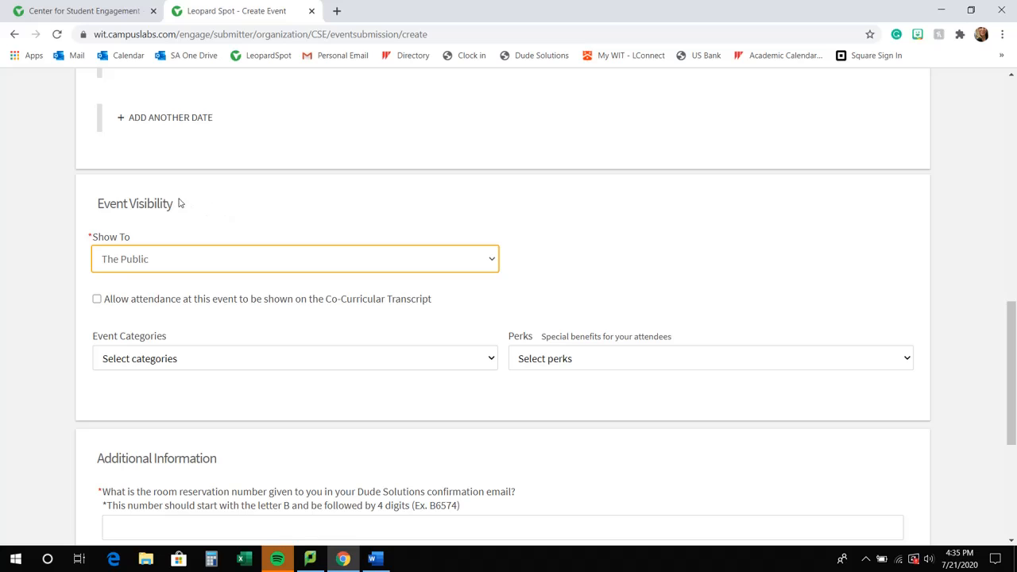
pyautogui.click(257, 260)
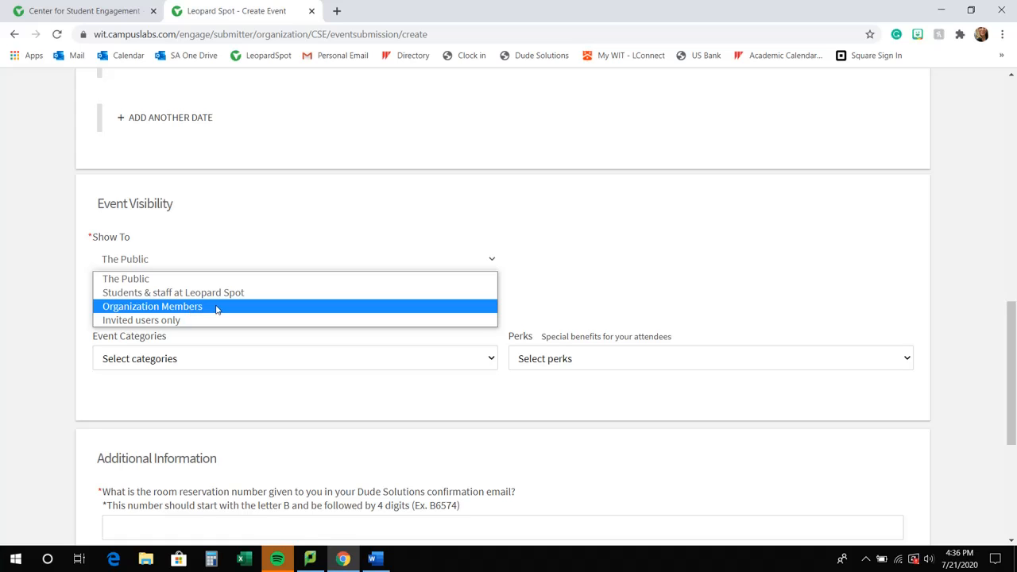
pyautogui.click(216, 320)
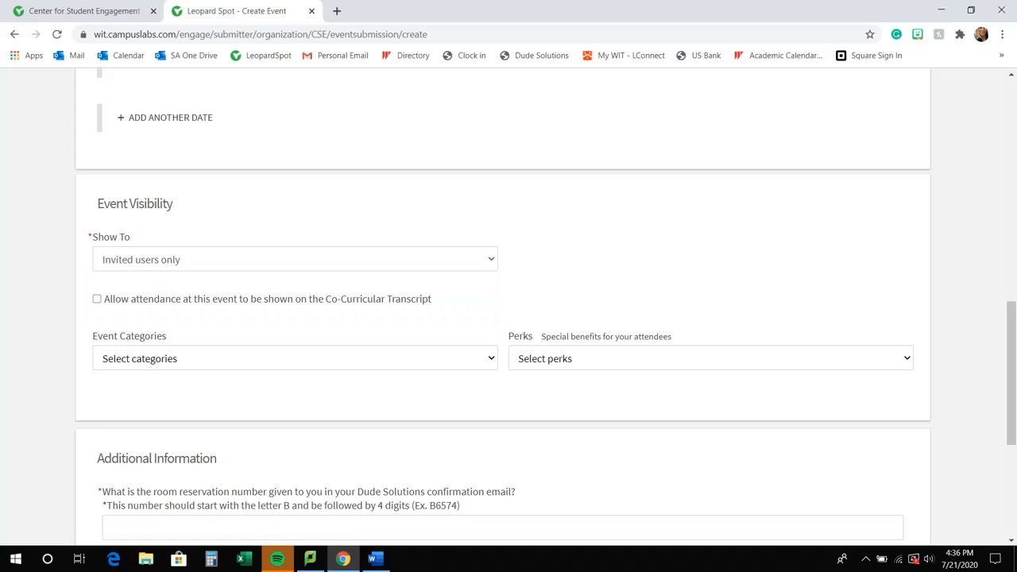
# Set the event's theme to Athletics in the basic details.
pyautogui.scroll(-1, 325, 268)
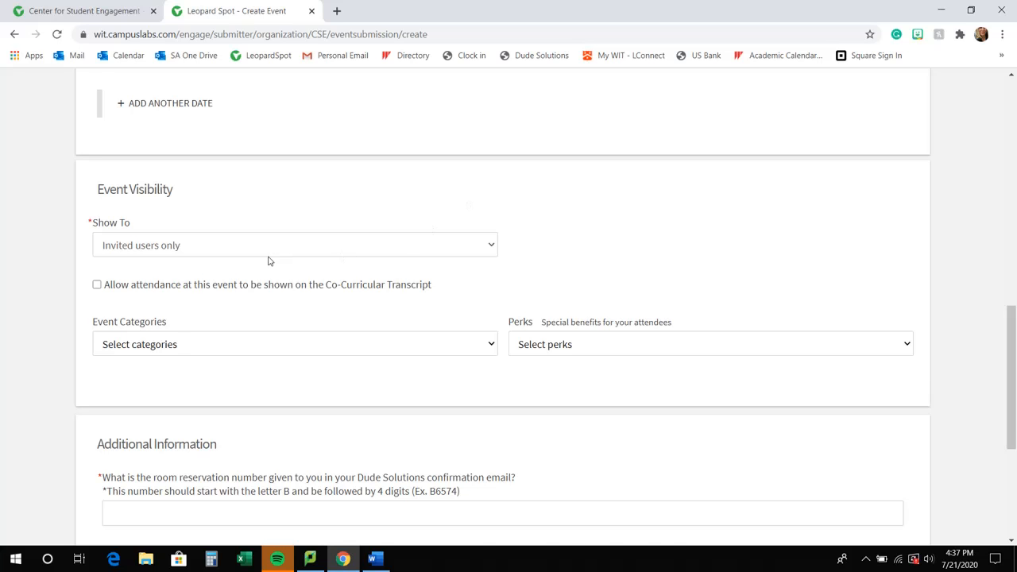
pyautogui.scroll(-1, 268, 261)
pyautogui.scroll(10, 508, 318)
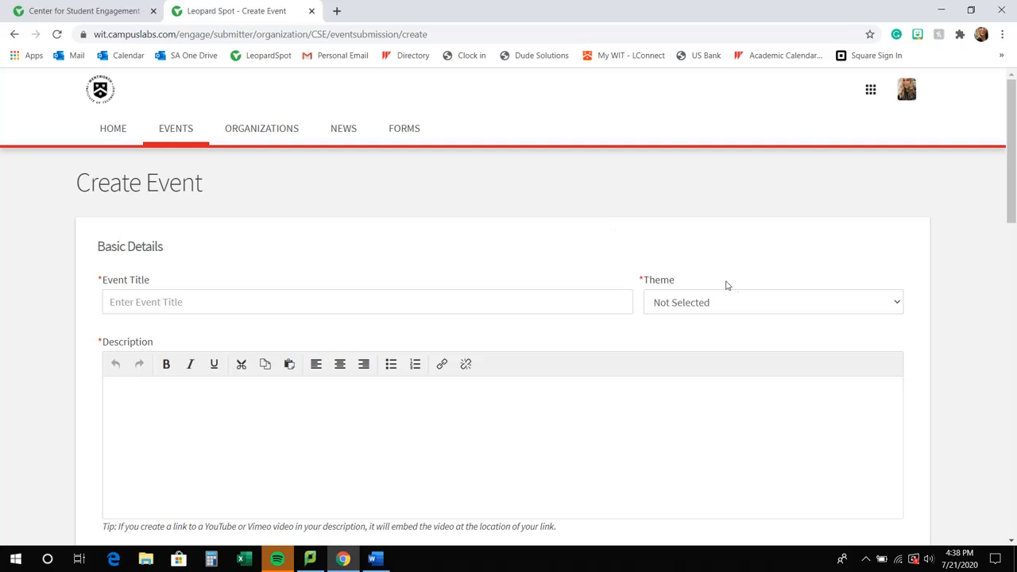
pyautogui.click(751, 305)
pyautogui.scroll(-1, 751, 306)
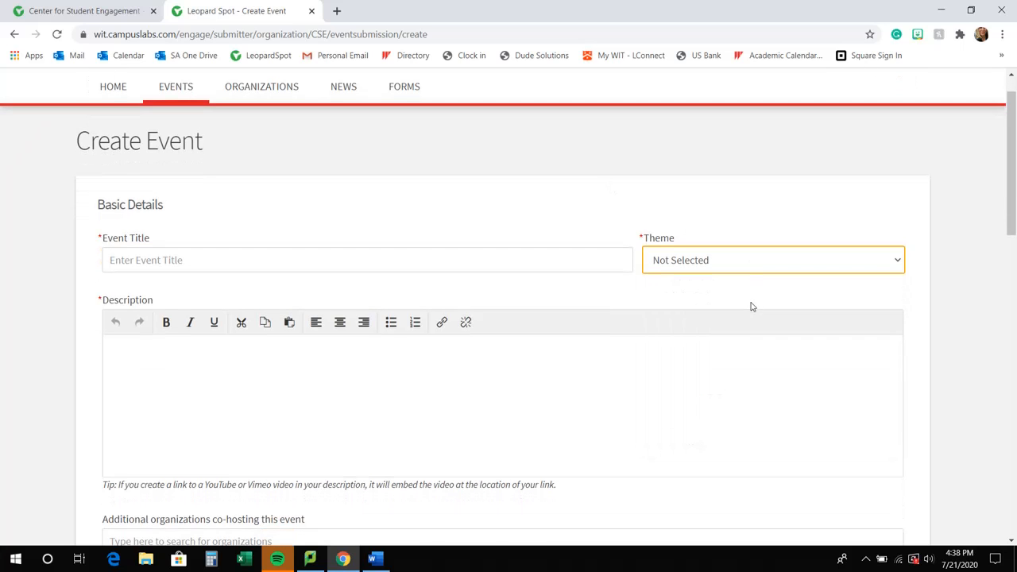
pyautogui.click(751, 265)
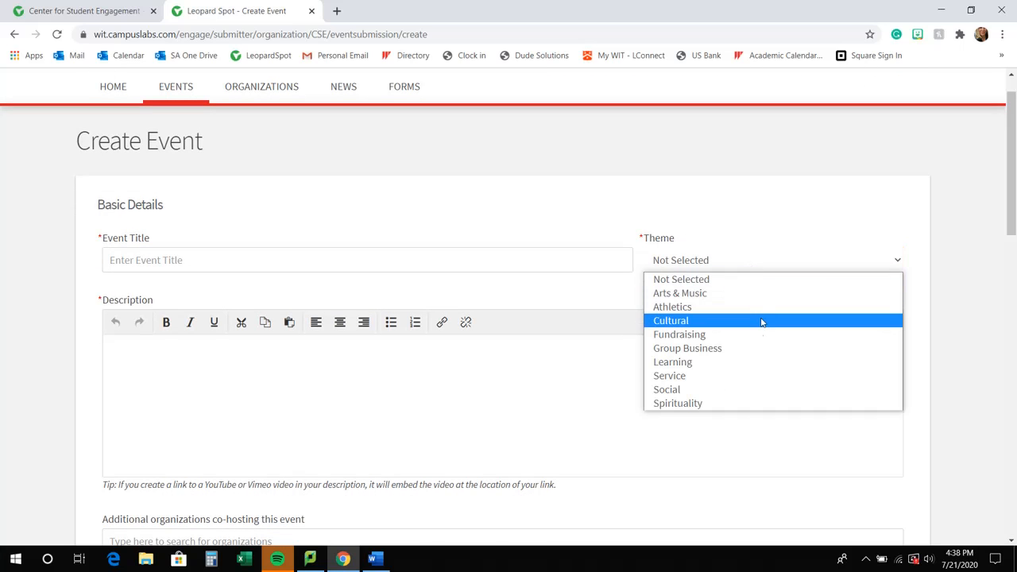
pyautogui.click(675, 308)
pyautogui.scroll(-1, 745, 209)
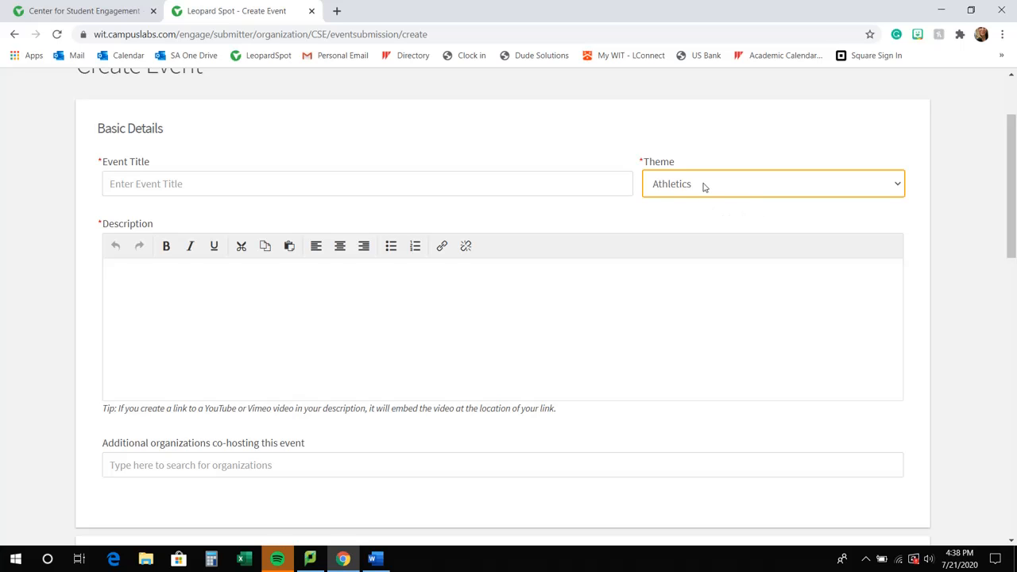
# Add the event categories Awards Ceremony and Service.
pyautogui.scroll(-5, 703, 186)
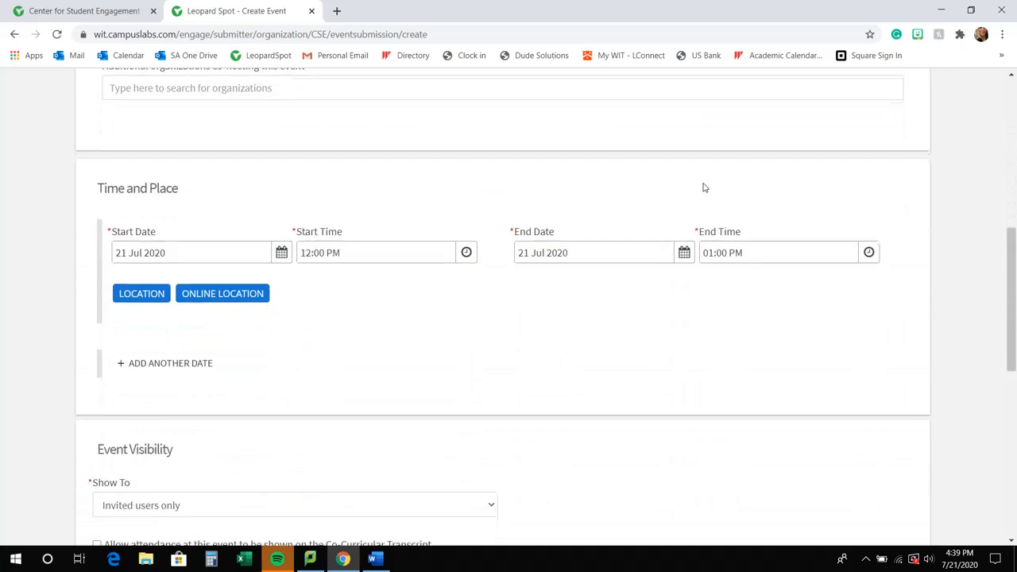
pyautogui.scroll(-4, 703, 188)
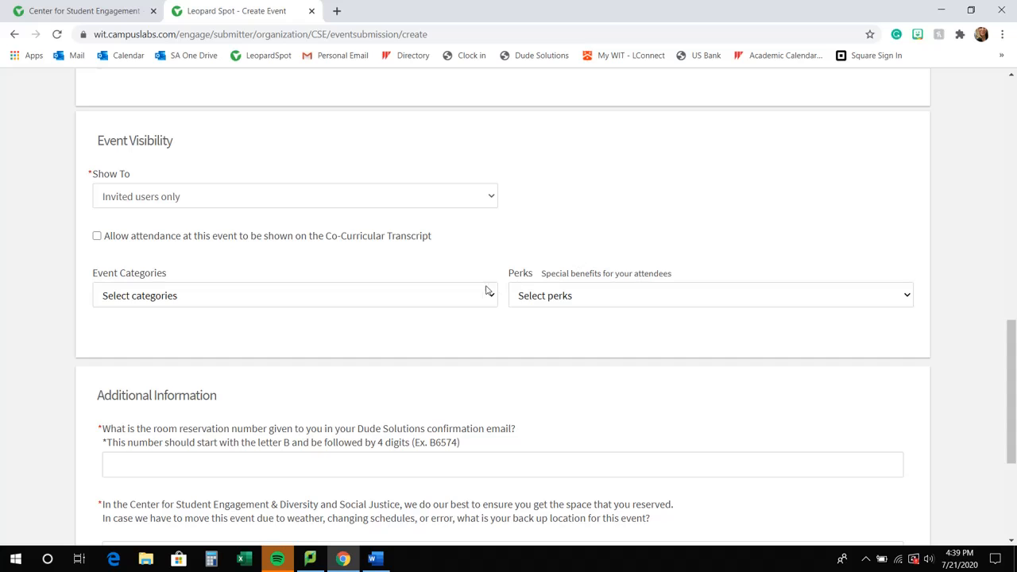
pyautogui.click(482, 296)
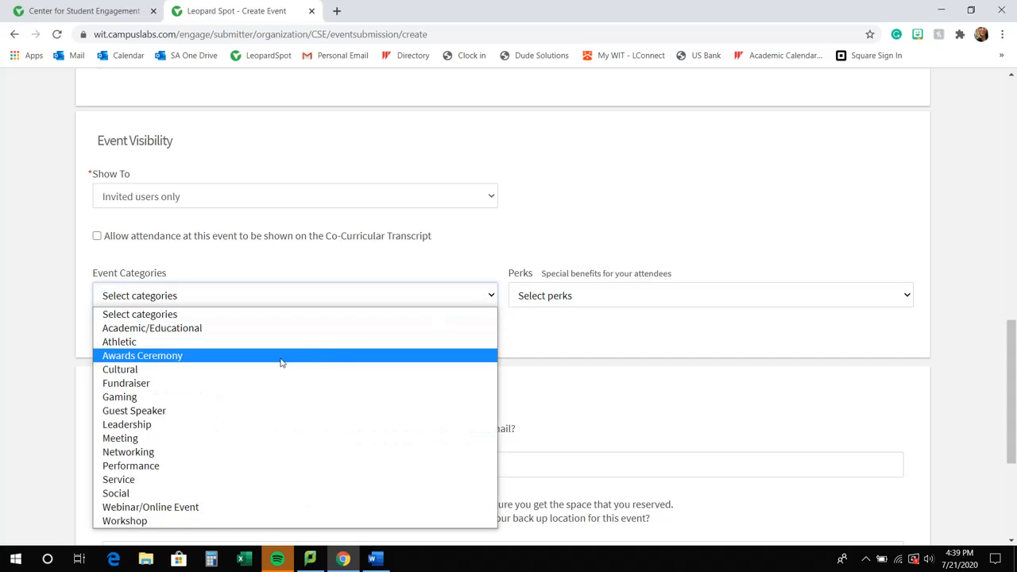
pyautogui.click(158, 355)
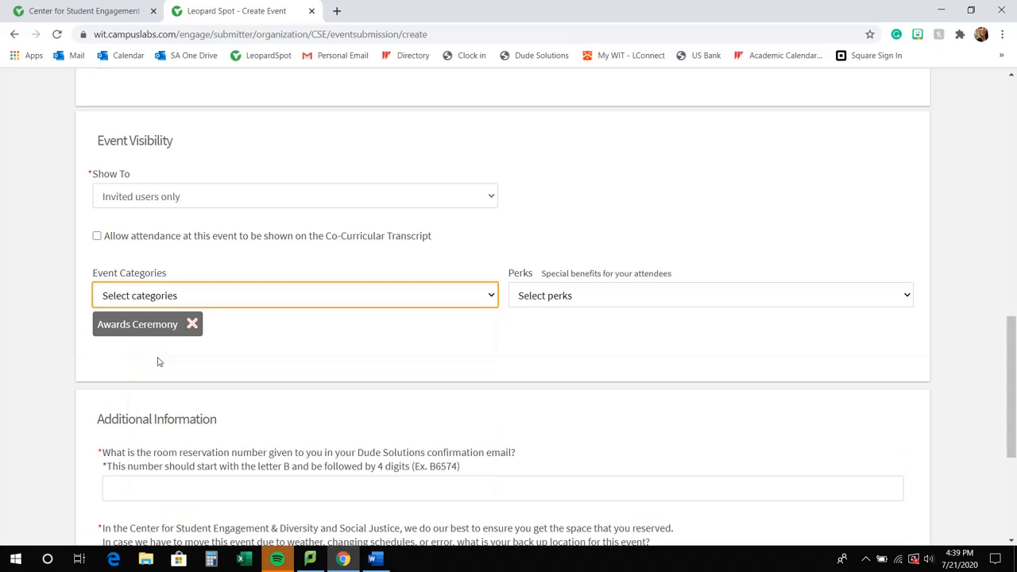
pyautogui.click(278, 302)
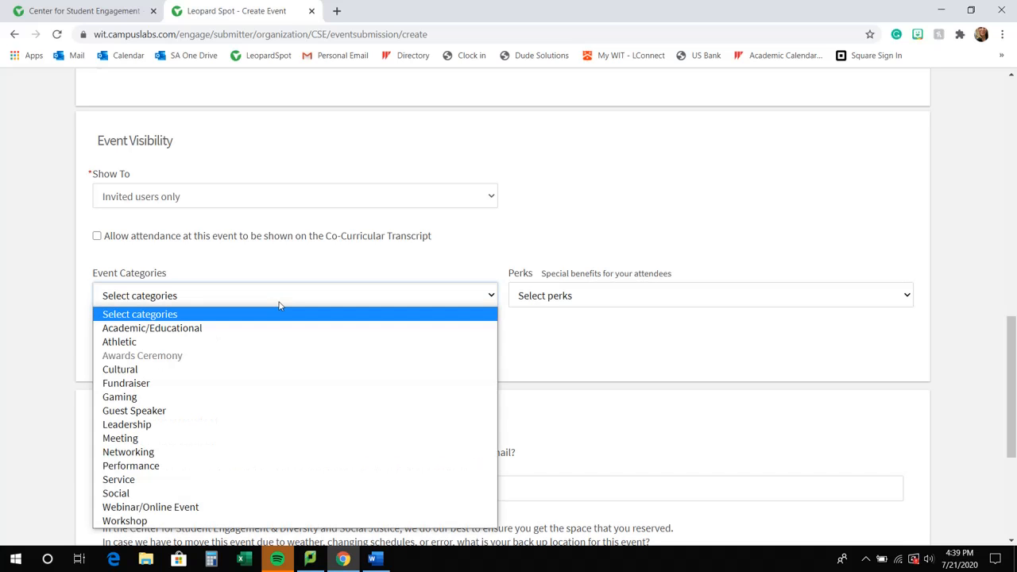
pyautogui.click(254, 480)
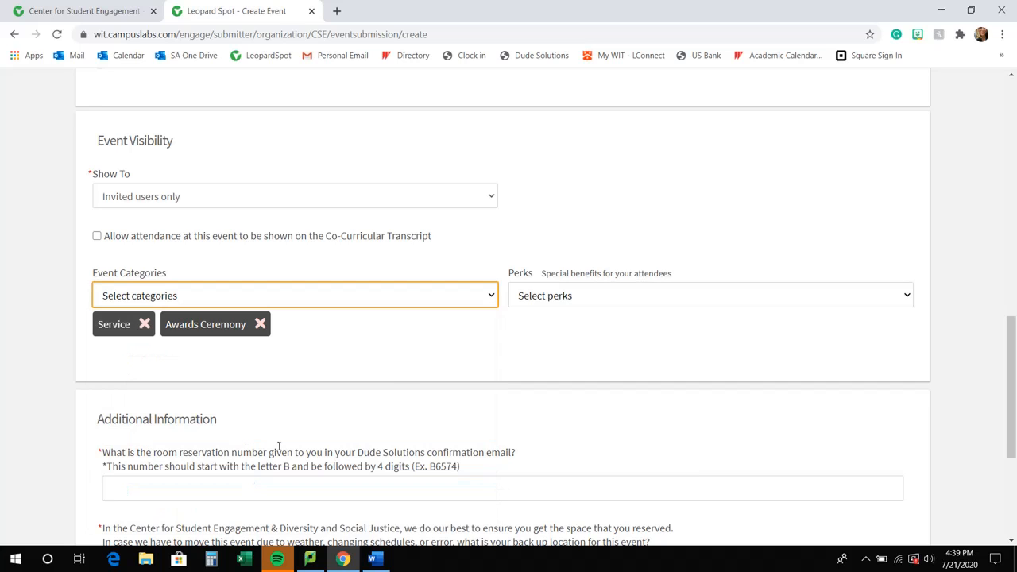
# Examine the remaining event category options and close the list without adding another.
pyautogui.click(190, 302)
pyautogui.click(190, 302)
pyautogui.scroll(1, 322, 329)
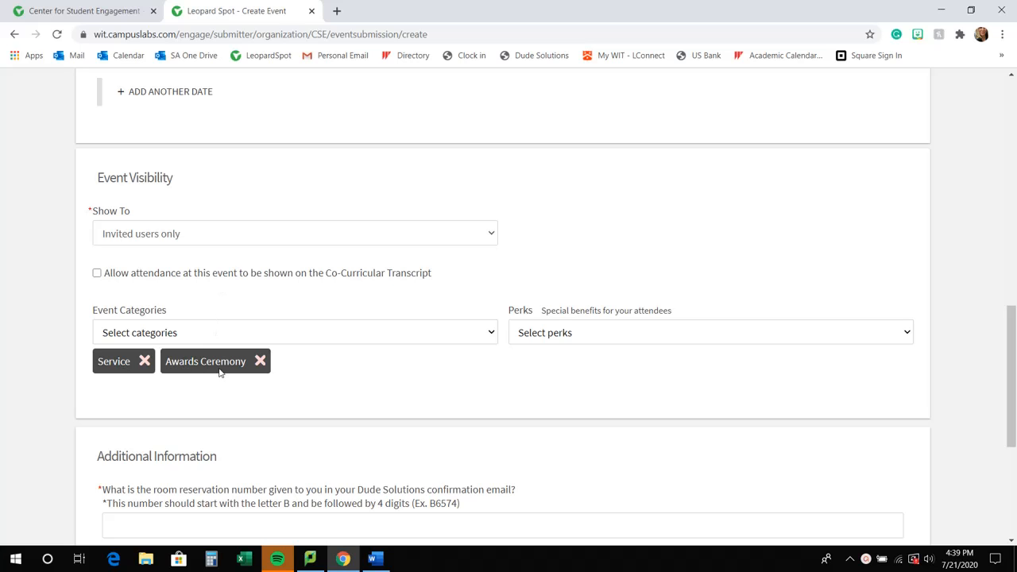
pyautogui.click(318, 335)
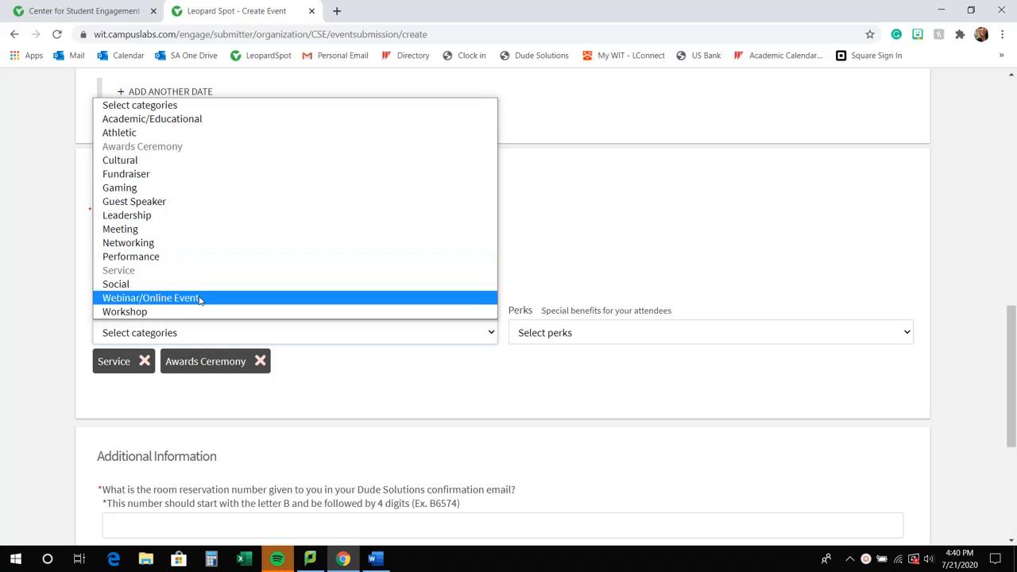
pyautogui.click(346, 393)
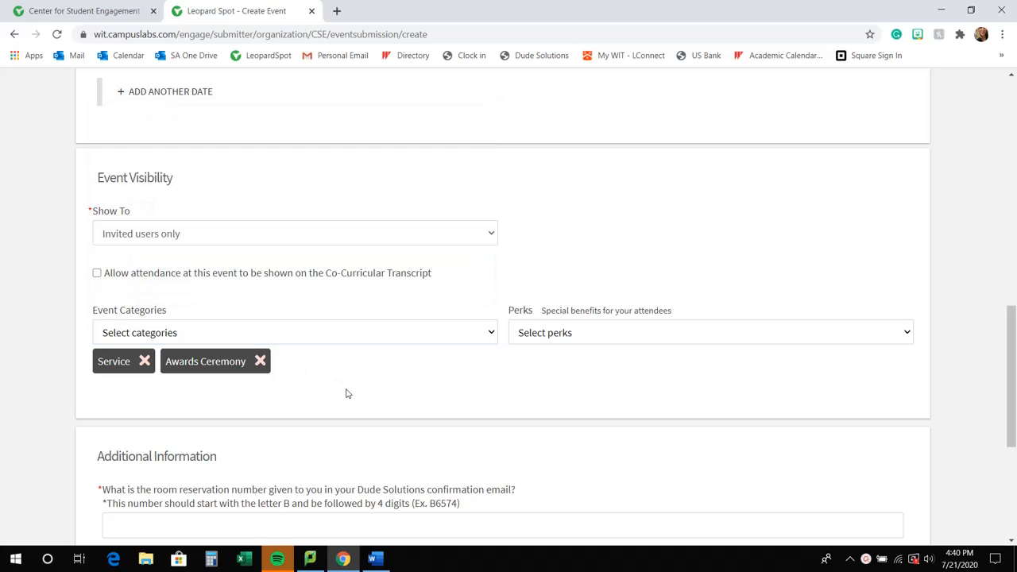
# Add Free Stuff as a perk for the event's attendees.
pyautogui.scroll(-1, 702, 315)
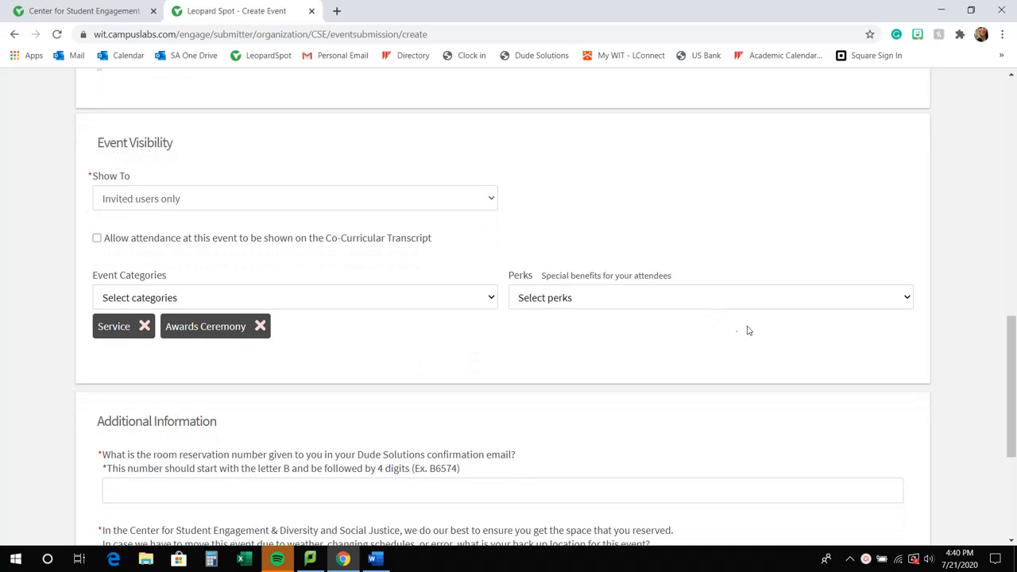
pyautogui.click(818, 306)
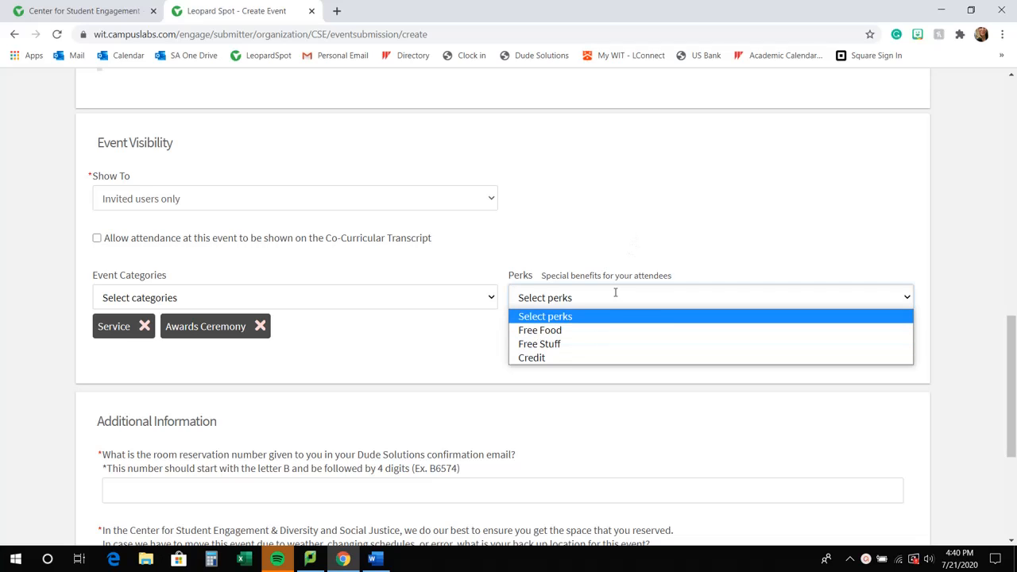
pyautogui.click(608, 343)
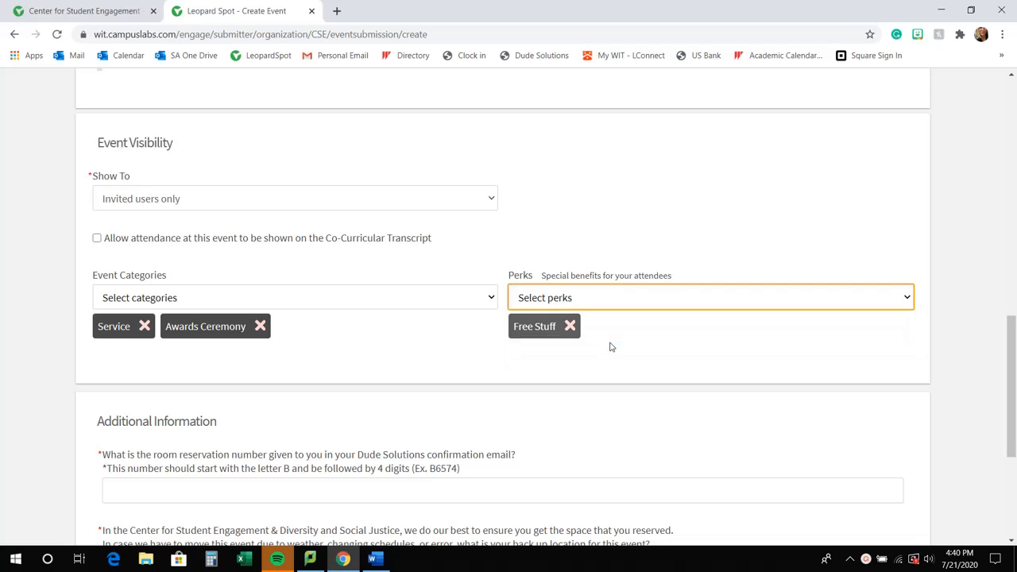
# Read the Additional Information questions on room reservation number, backup location and cost, and try to continue the submission.
pyautogui.scroll(-1, 642, 201)
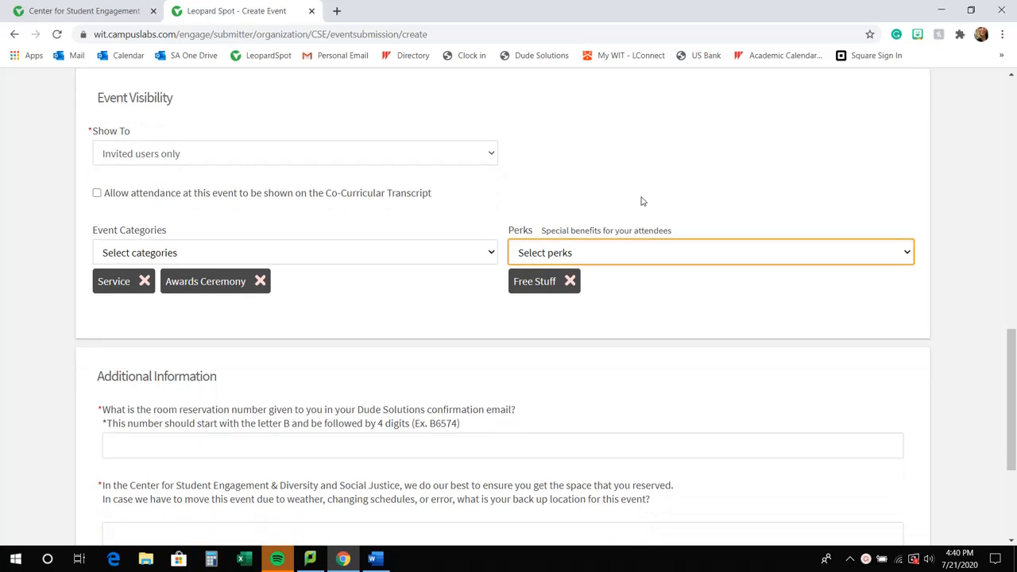
pyautogui.scroll(-4, 641, 201)
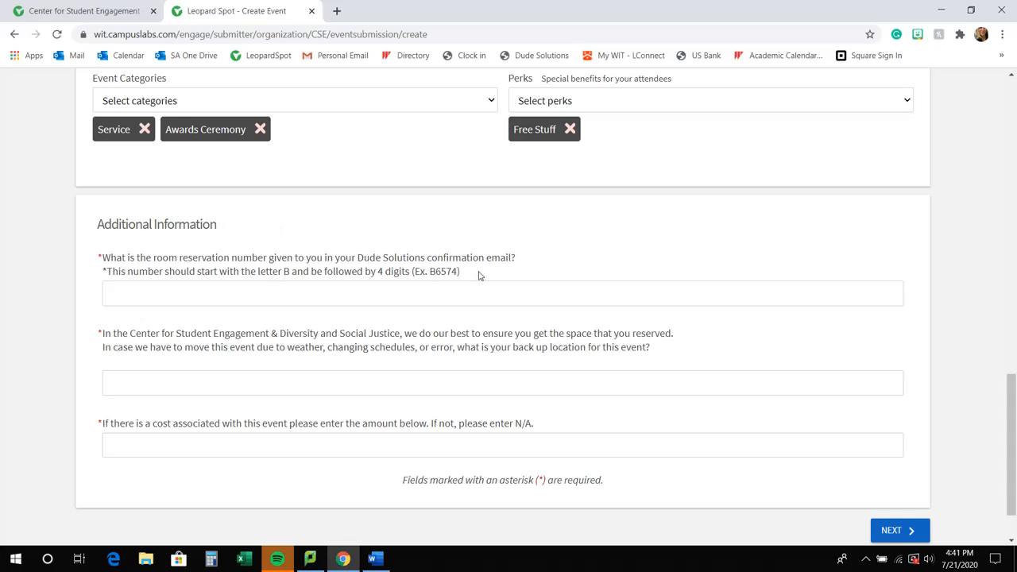
pyautogui.scroll(1, 477, 275)
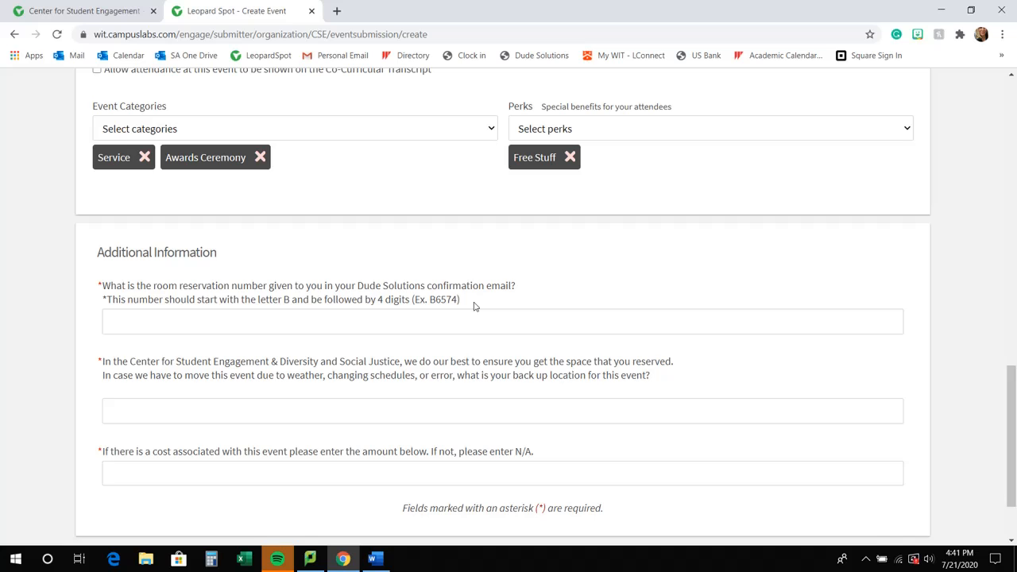
pyautogui.scroll(-1, 475, 307)
pyautogui.scroll(1, 475, 307)
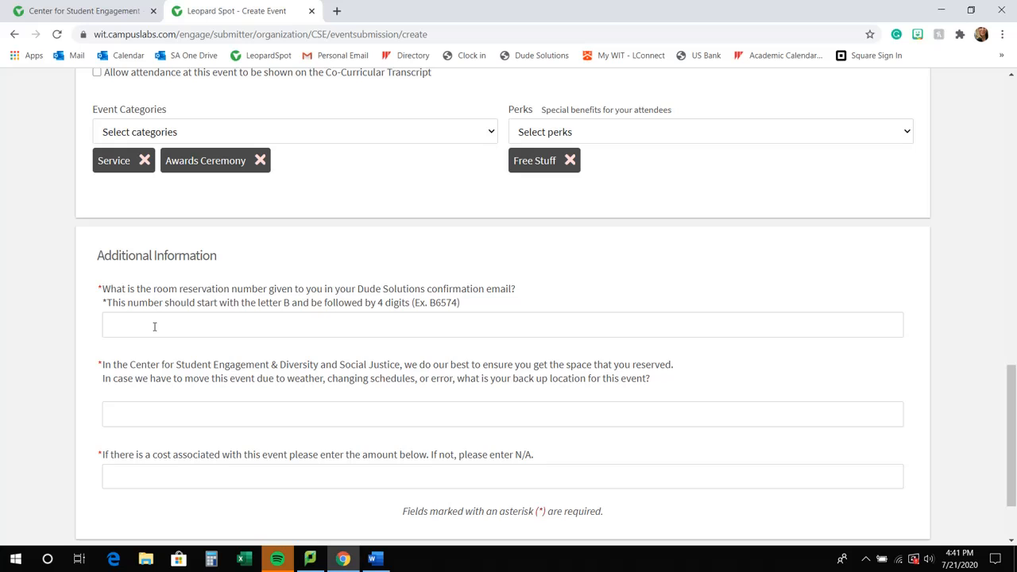
pyautogui.scroll(-2, 154, 326)
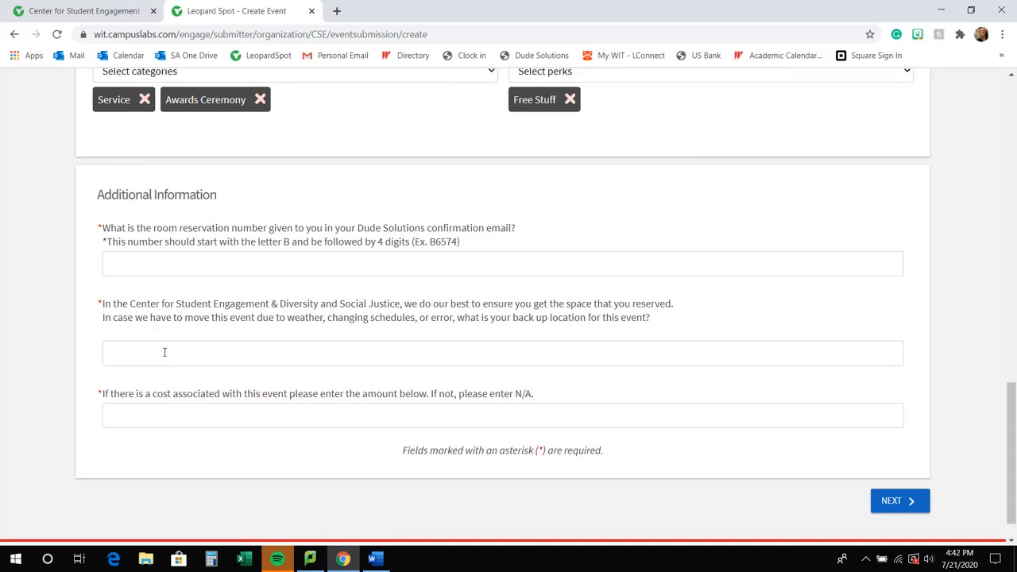
pyautogui.scroll(-1, 165, 352)
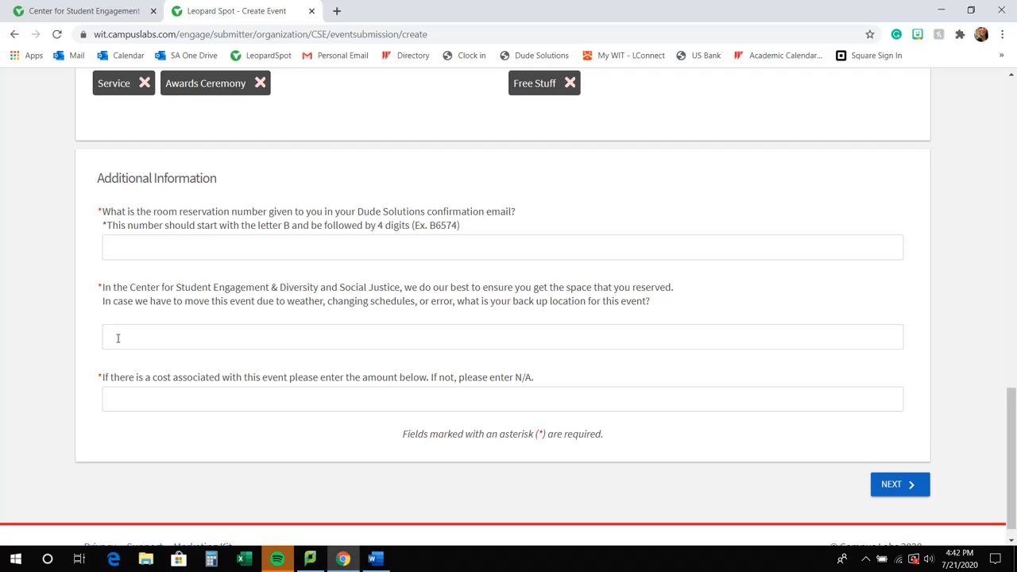
pyautogui.scroll(-1, 117, 338)
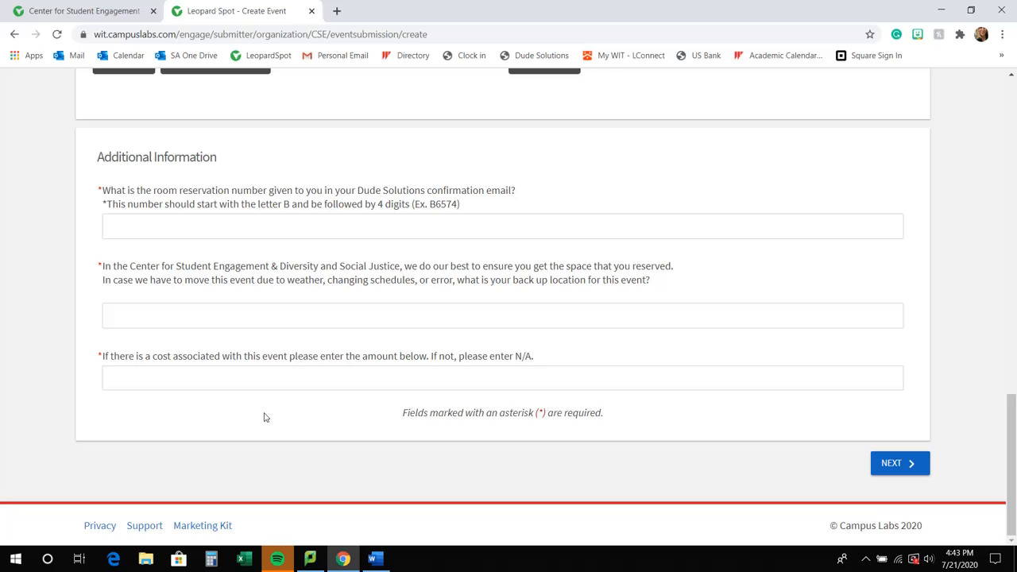
pyautogui.click(900, 463)
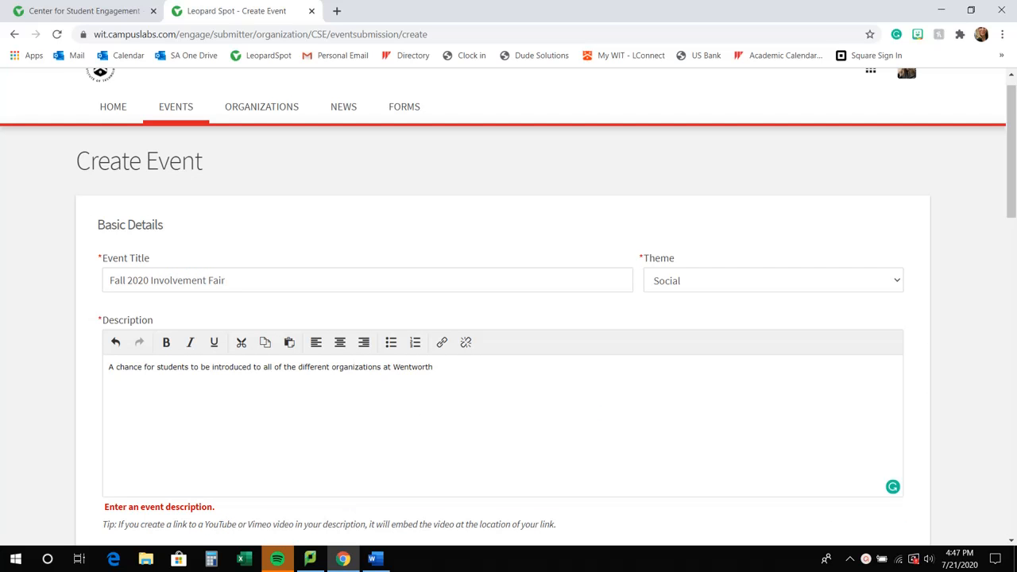
# Review the filled-in Fall 2020 Involvement Fair form from its basic details down to the additional information answers.
pyautogui.scroll(-3, 508, 317)
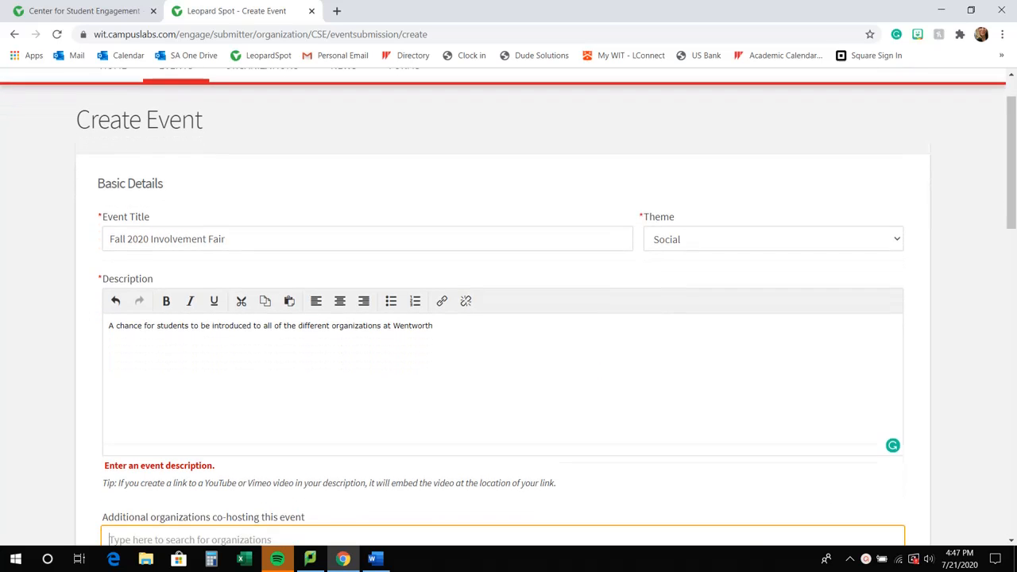
pyautogui.scroll(-3, 509, 318)
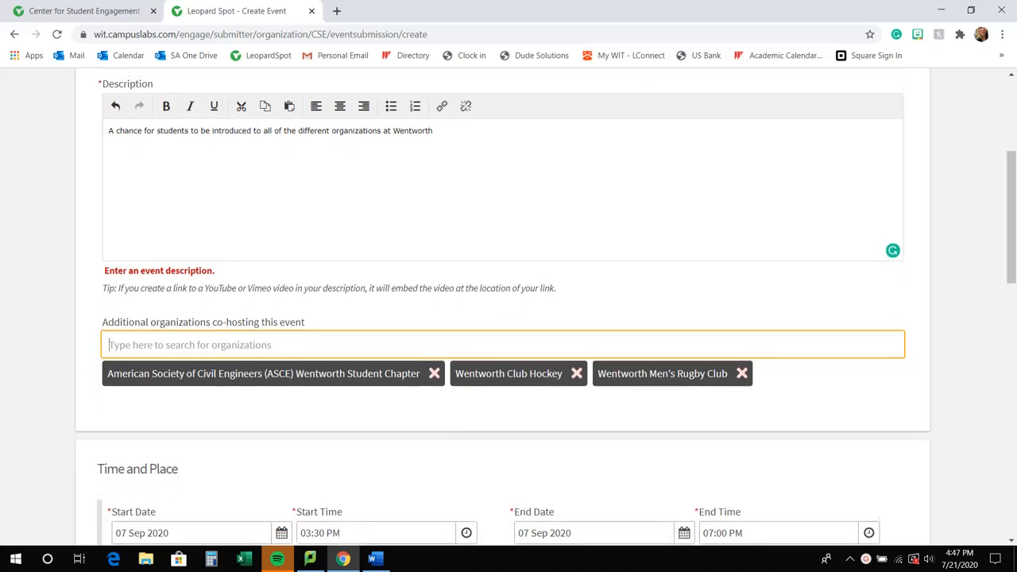
pyautogui.scroll(-3, 508, 318)
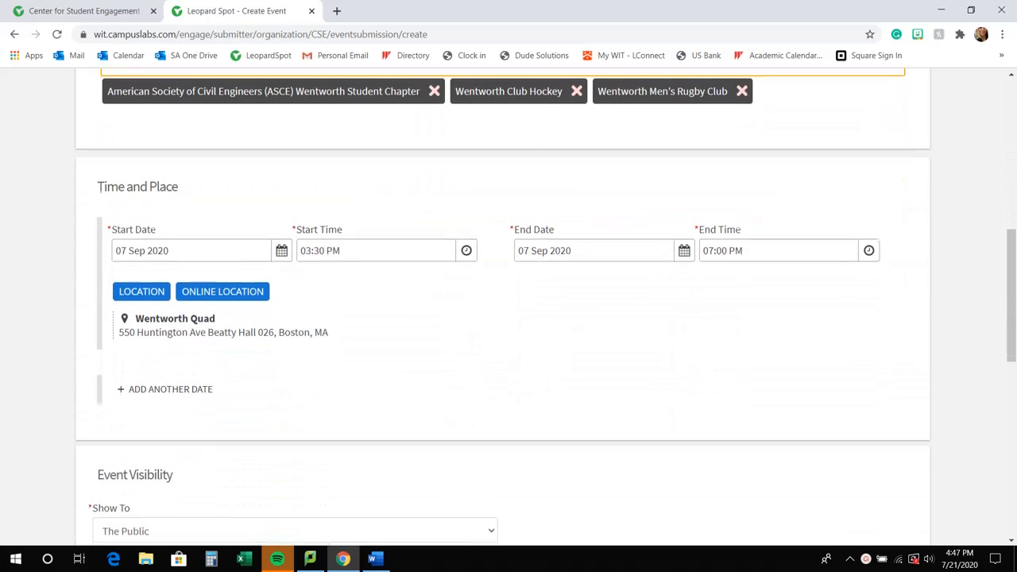
pyautogui.scroll(-3, 509, 318)
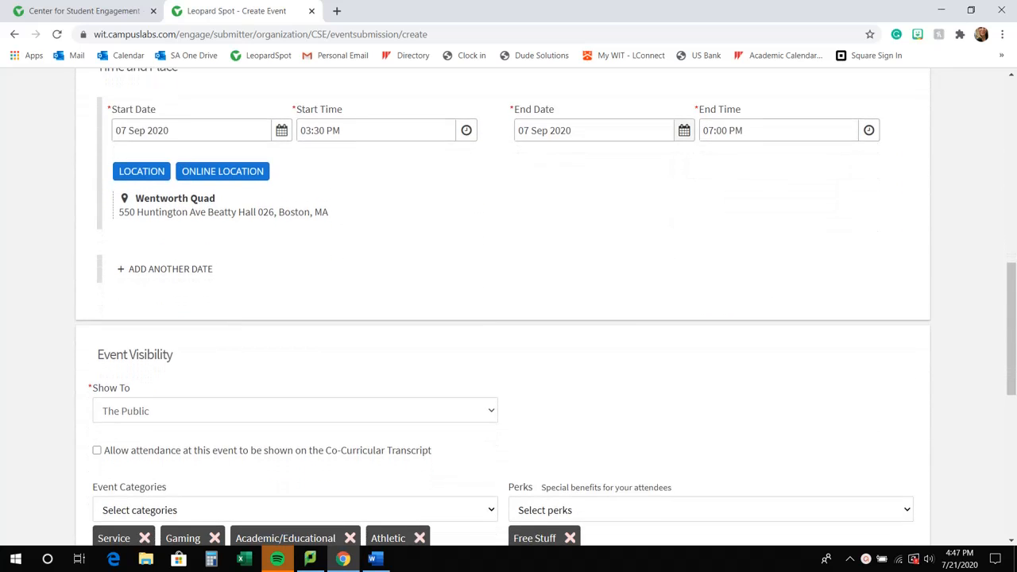
pyautogui.scroll(-2, 457, 279)
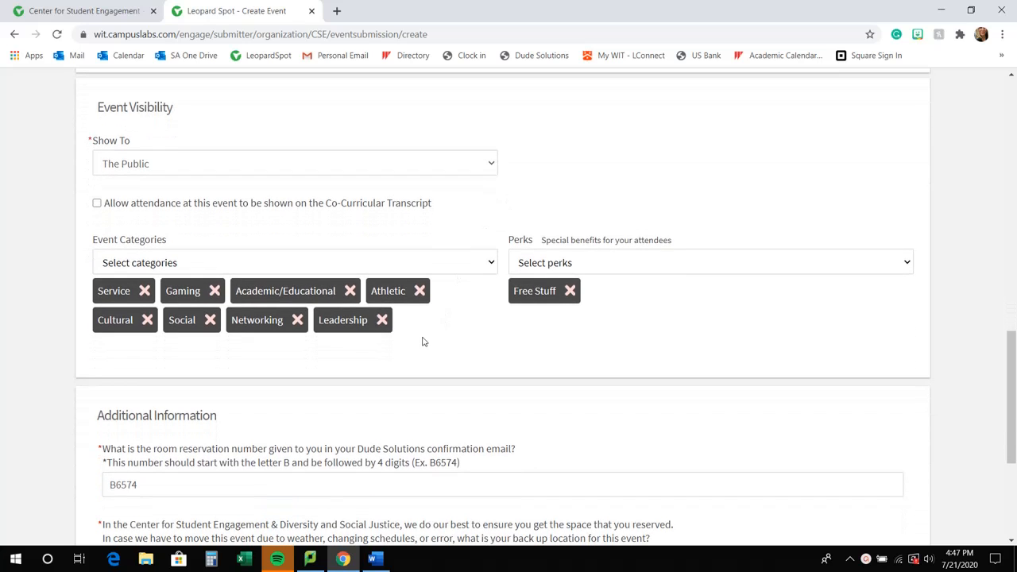
pyautogui.scroll(-2, 467, 322)
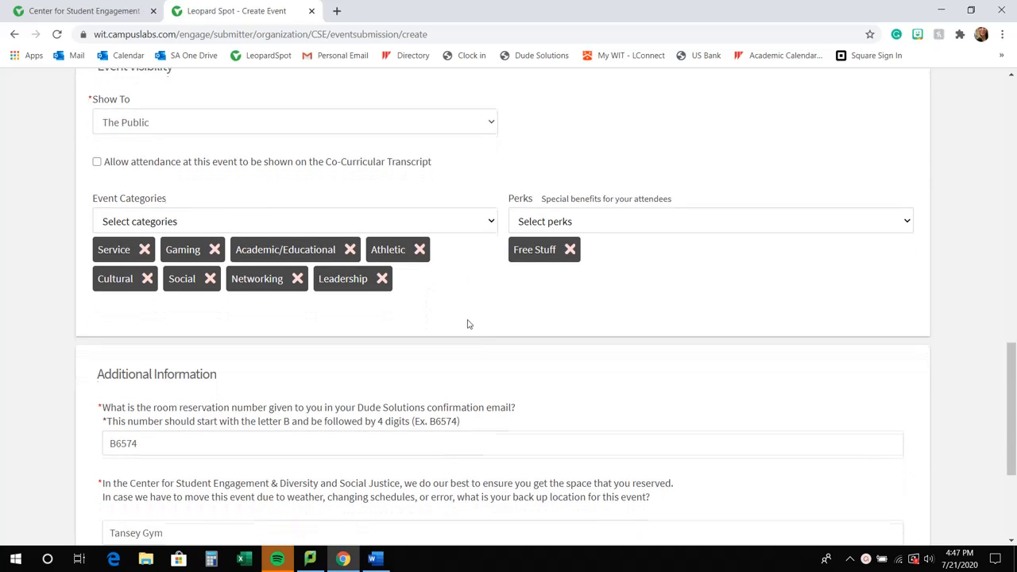
pyautogui.scroll(-2, 468, 323)
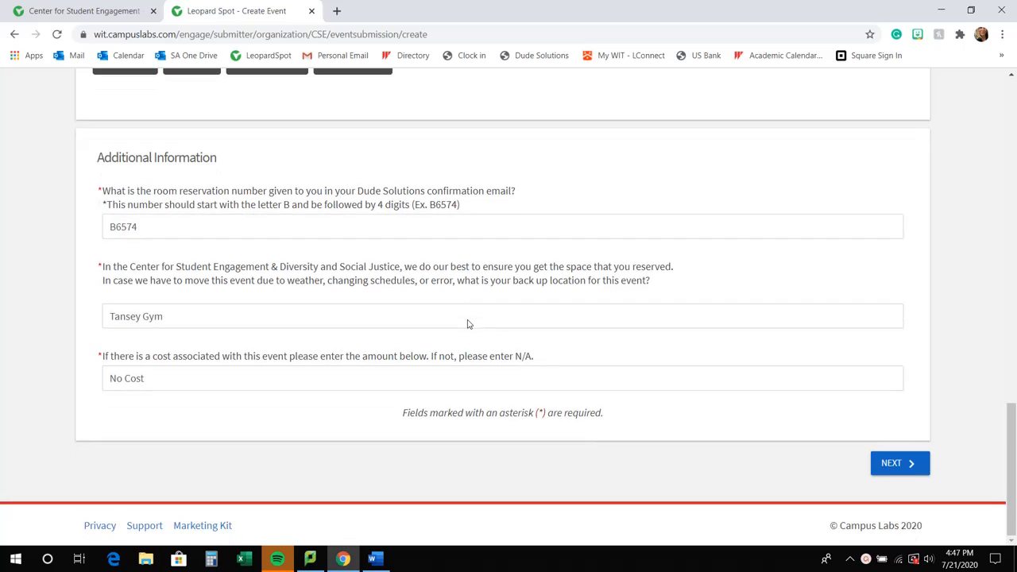
# Continue to the event's RSVP settings and examine the choices for who can RSVP.
pyautogui.click(895, 464)
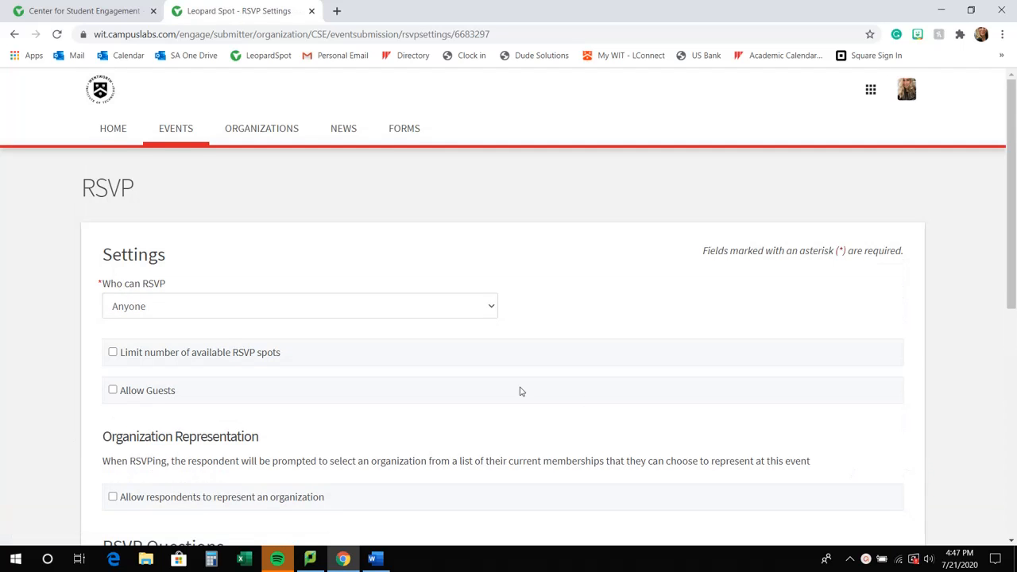
pyautogui.scroll(-1, 519, 390)
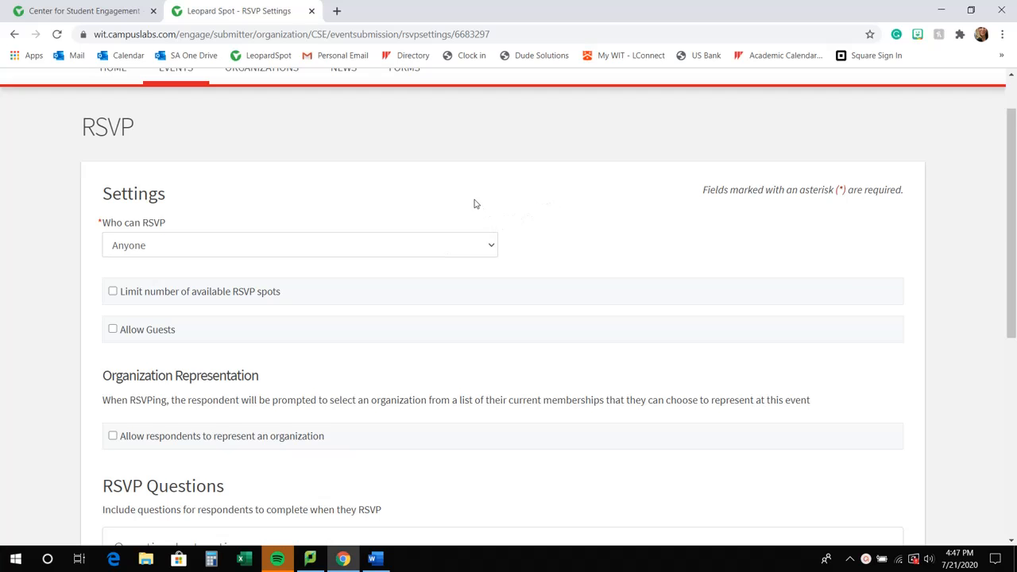
pyautogui.scroll(-1, 474, 204)
pyautogui.click(482, 223)
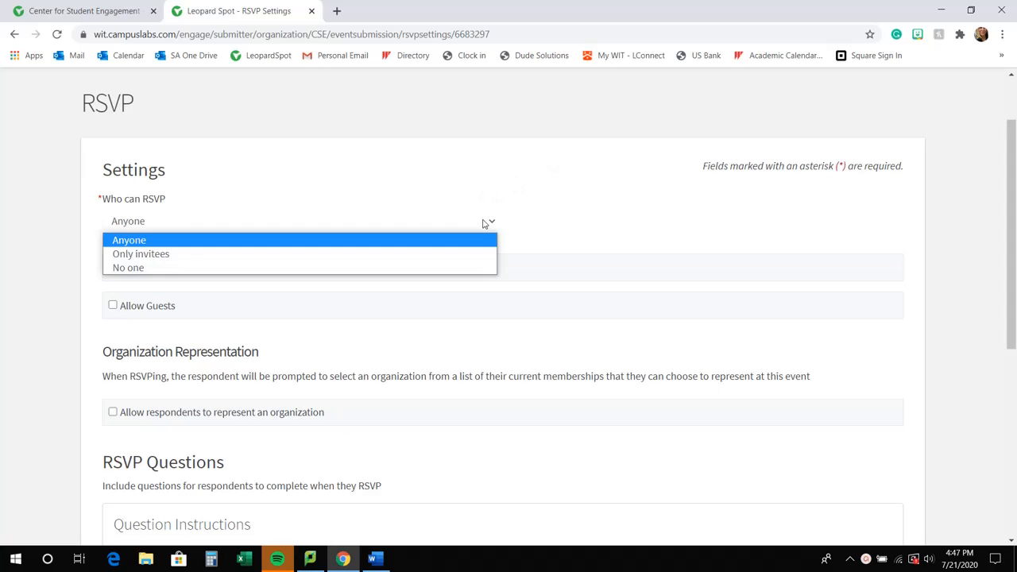
pyautogui.click(482, 223)
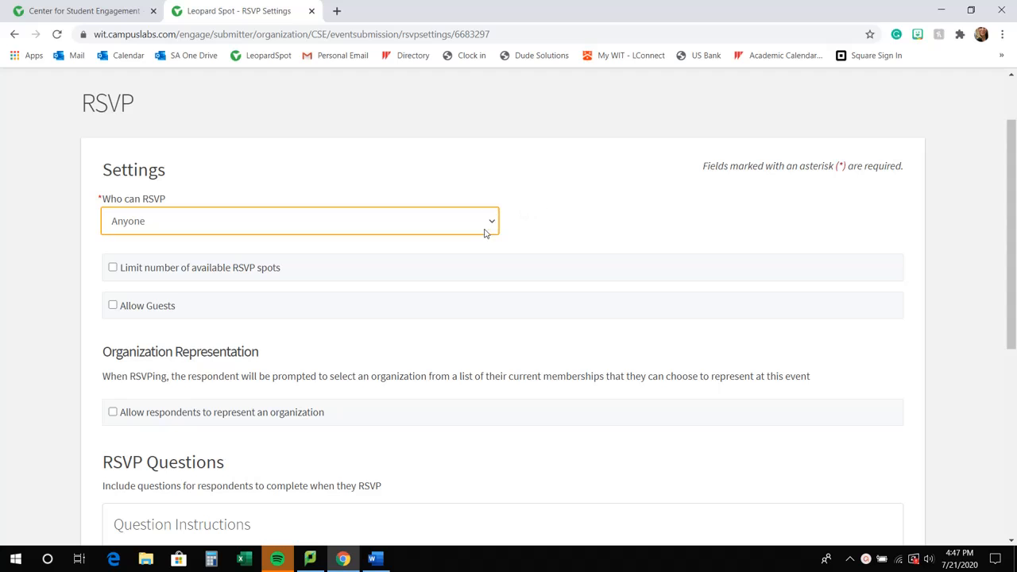
pyautogui.click(478, 230)
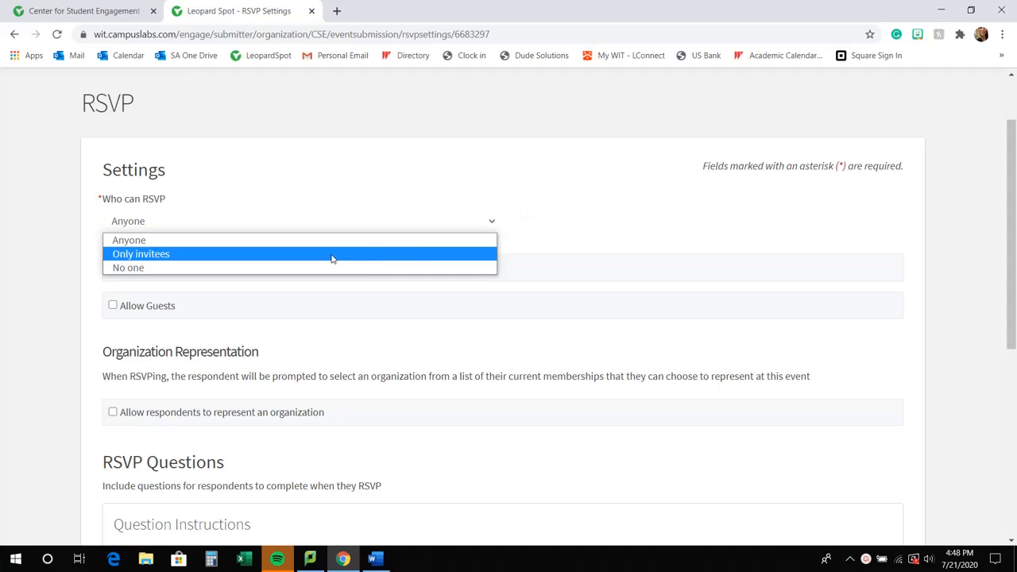
pyautogui.click(494, 182)
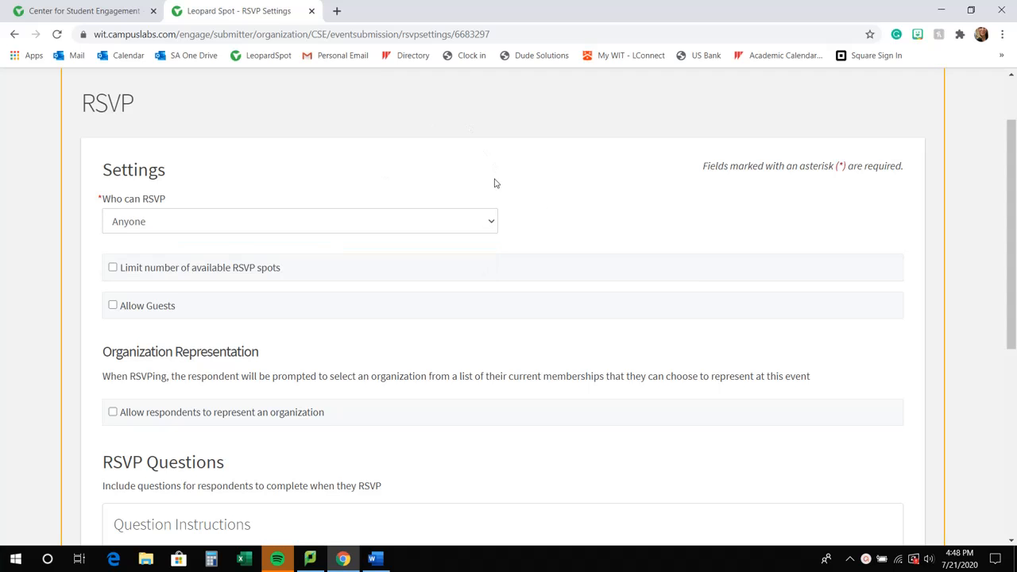
# Limit the available RSVP spots to a maximum of 150 and show the remaining spots to the public.
pyautogui.scroll(-1, 494, 182)
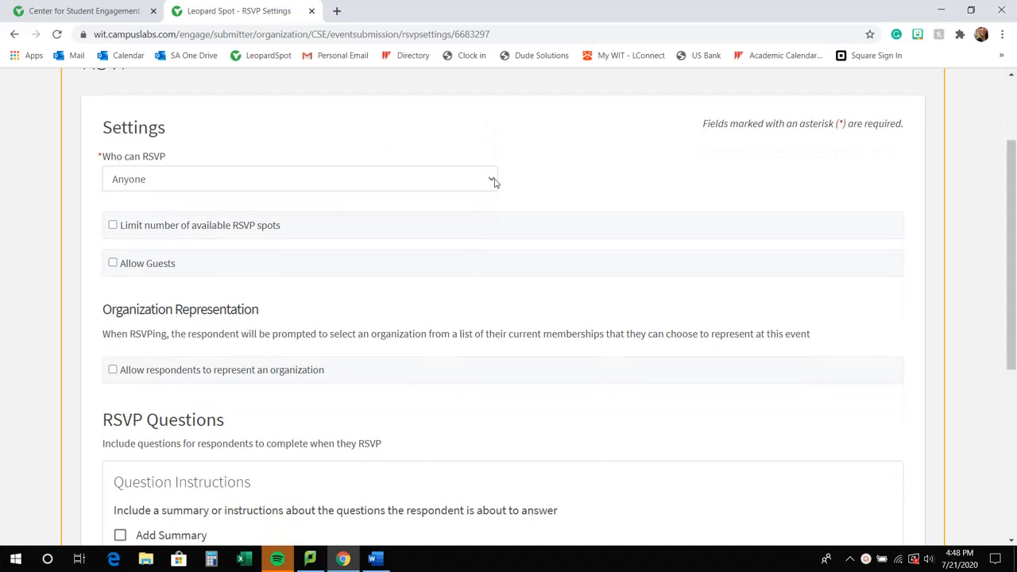
pyautogui.click(112, 227)
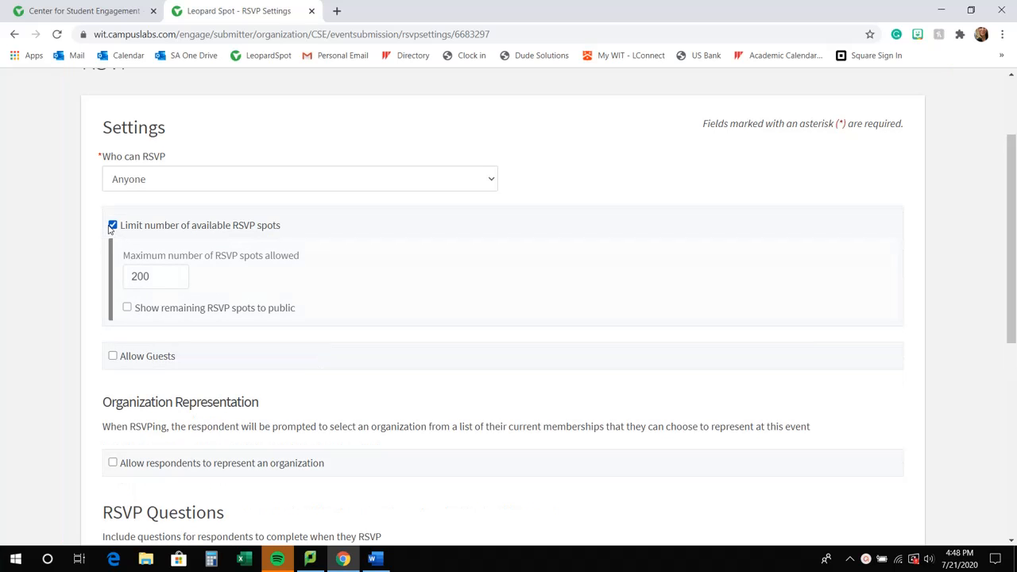
pyautogui.doubleClick(163, 286)
pyautogui.write('150')
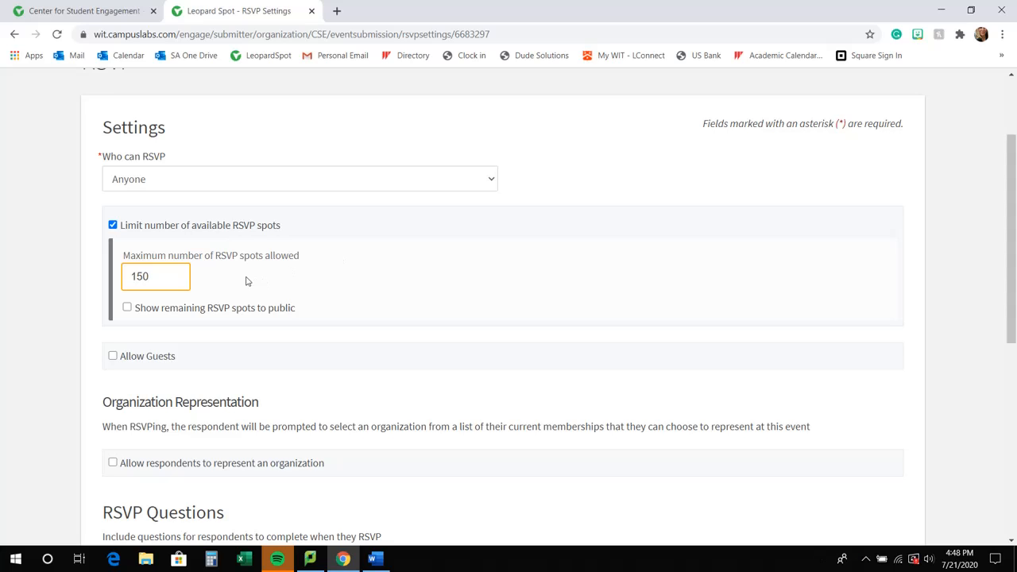
pyautogui.click(127, 309)
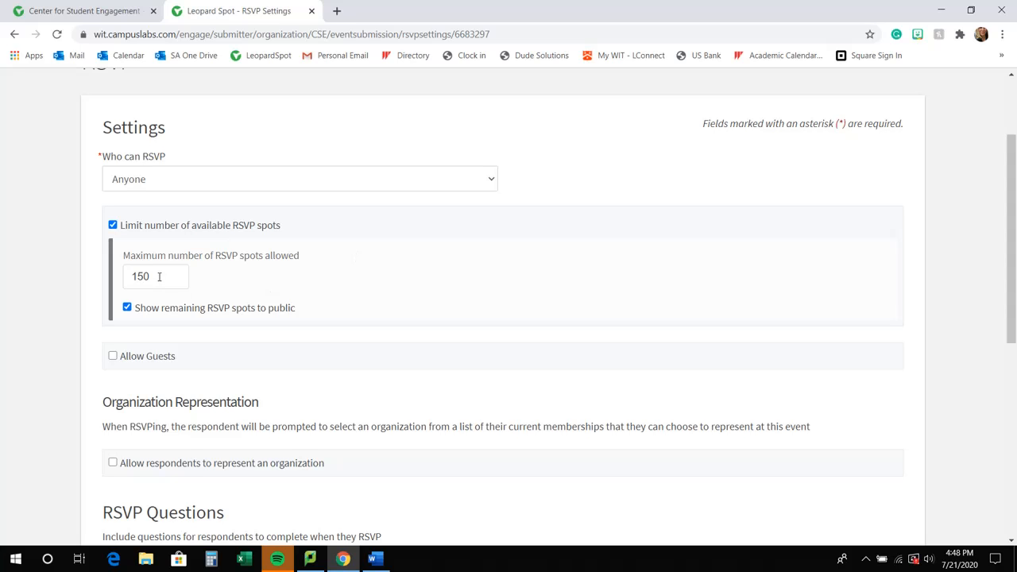
# Allow guests with a limit of 1 per RSVP and count them against the remaining RSVP spots.
pyautogui.scroll(-1, 125, 312)
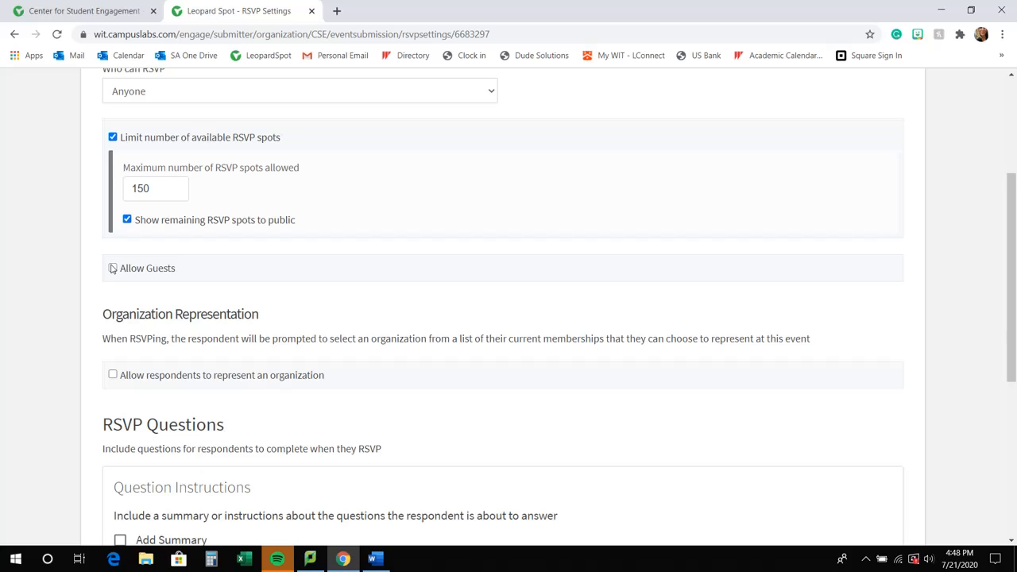
pyautogui.click(112, 269)
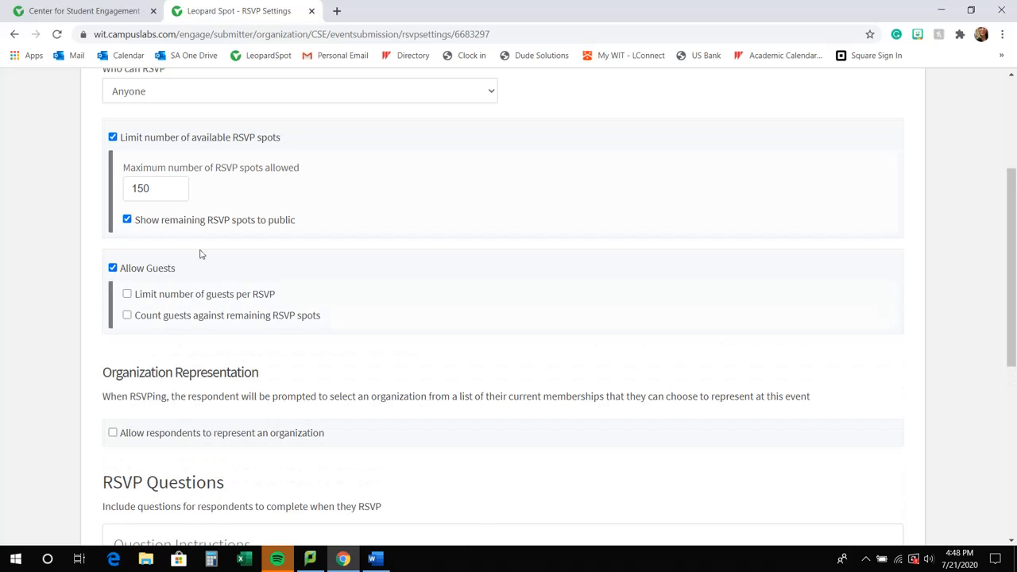
pyautogui.click(127, 294)
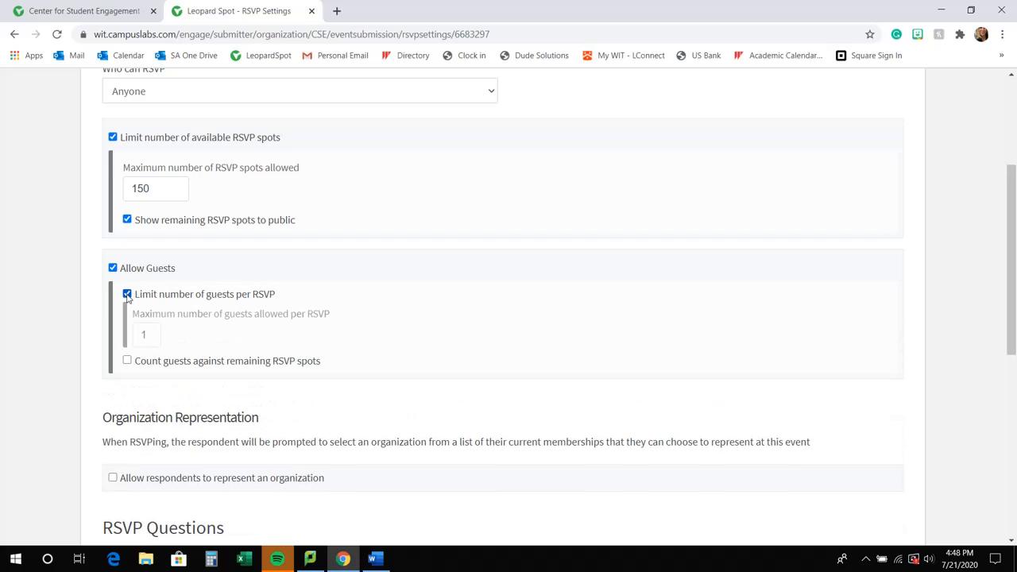
pyautogui.scroll(-1, 151, 335)
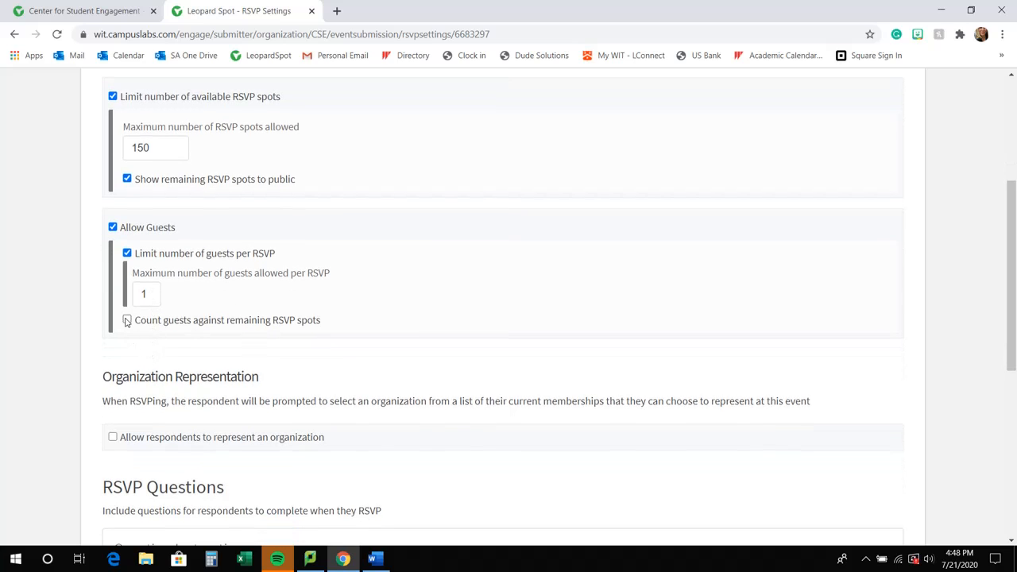
pyautogui.click(126, 320)
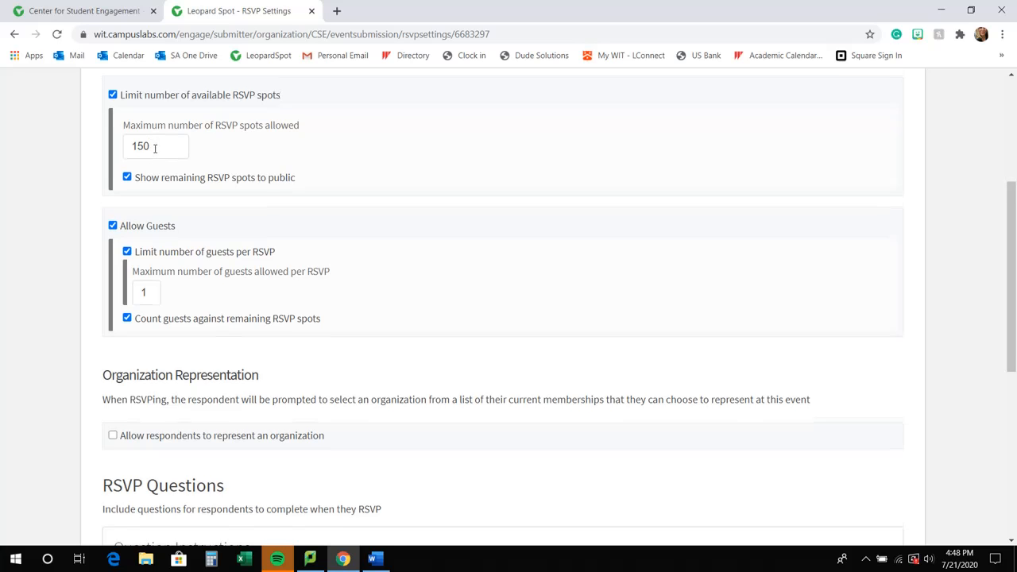
# Turn on the summary for the RSVP question instructions to show its text field, and turn it off again.
pyautogui.scroll(-3, 154, 149)
pyautogui.scroll(-1, 154, 149)
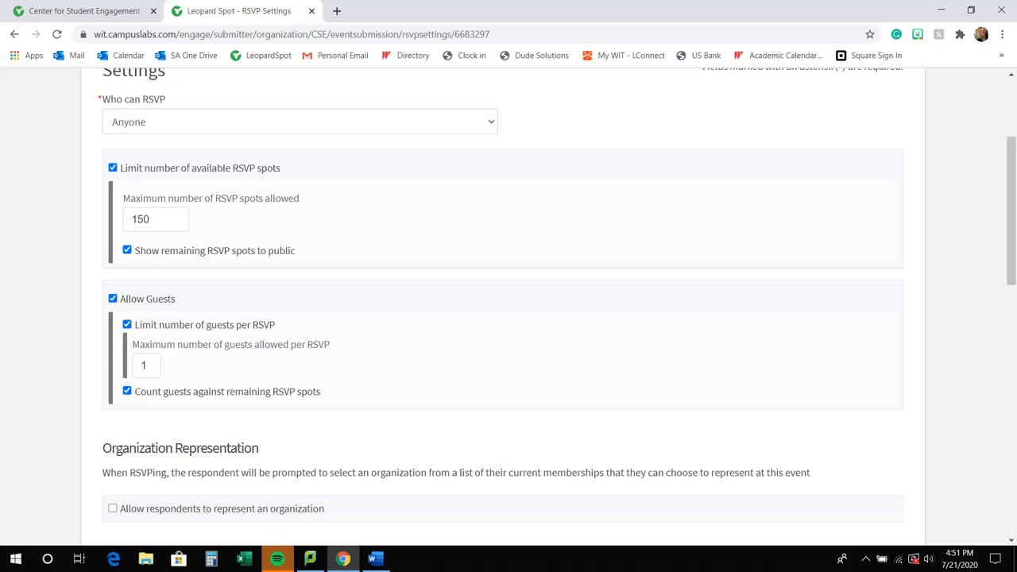
pyautogui.scroll(-2, 508, 308)
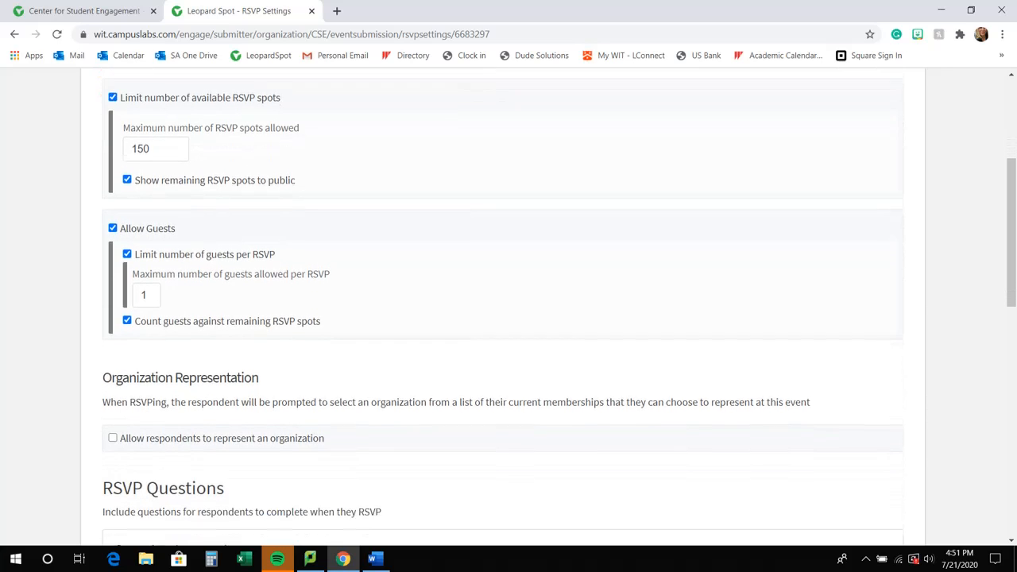
pyautogui.scroll(-4, 201, 266)
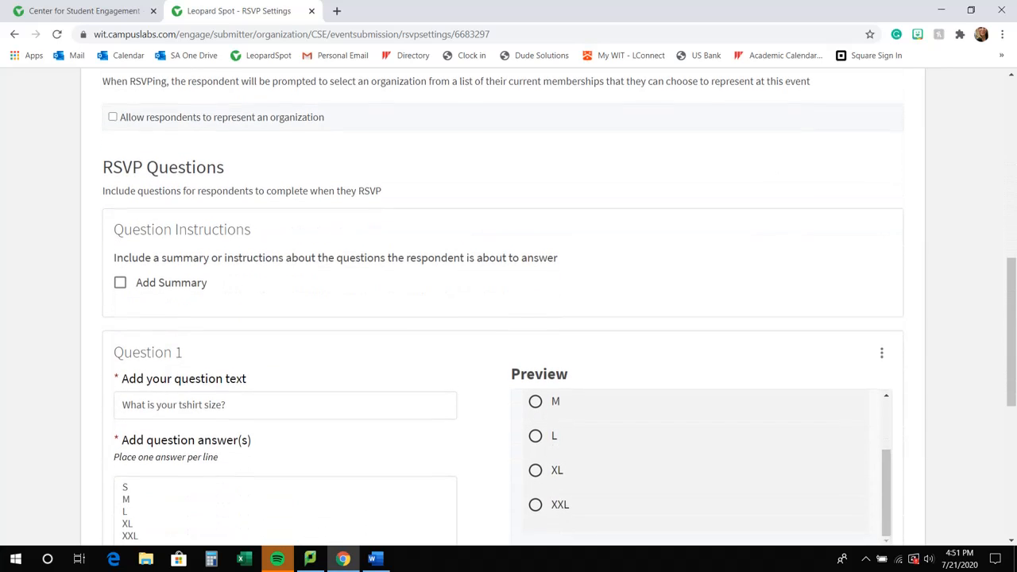
pyautogui.click(120, 282)
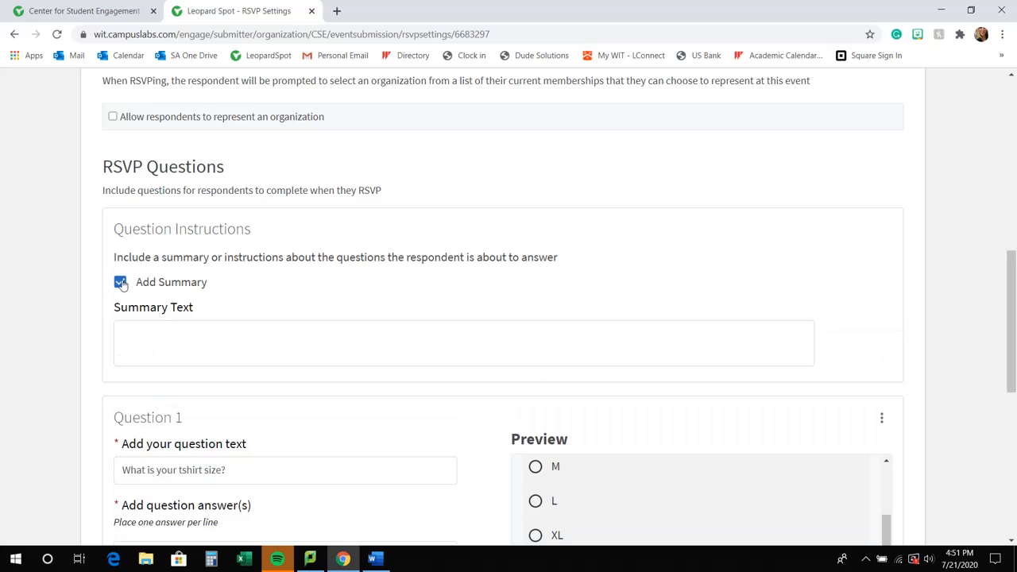
pyautogui.scroll(-1, 259, 298)
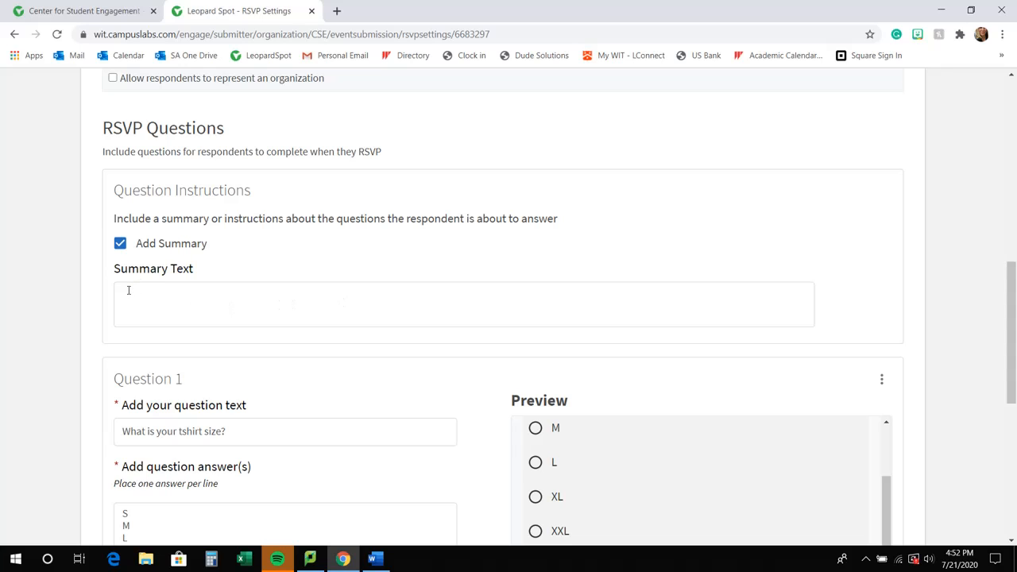
pyautogui.click(120, 245)
# Examine the T-shirt size RSVP question, including its answers from S to XXL, its preview and its required setting.
pyautogui.scroll(-2, 123, 249)
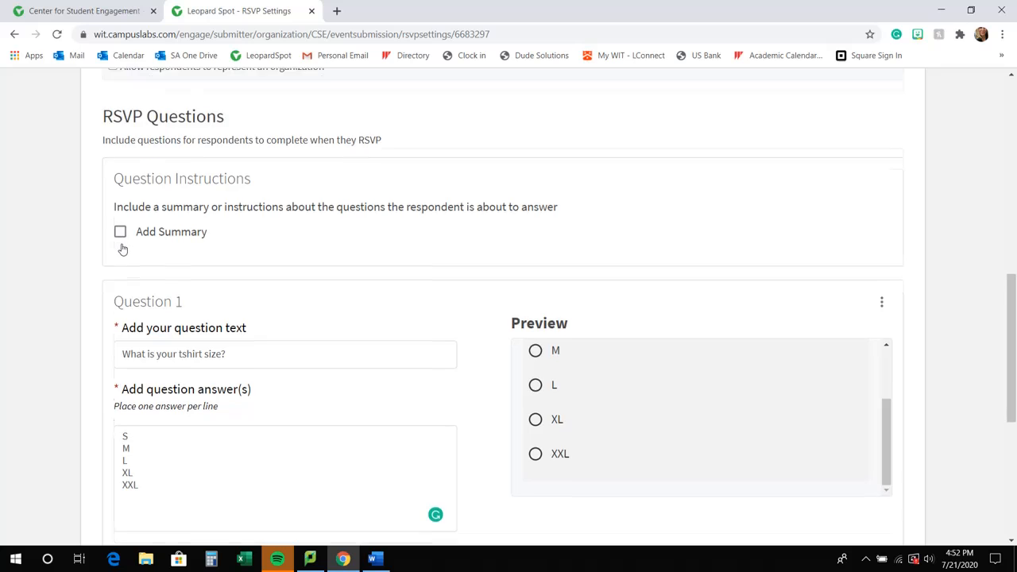
pyautogui.scroll(-3, 123, 249)
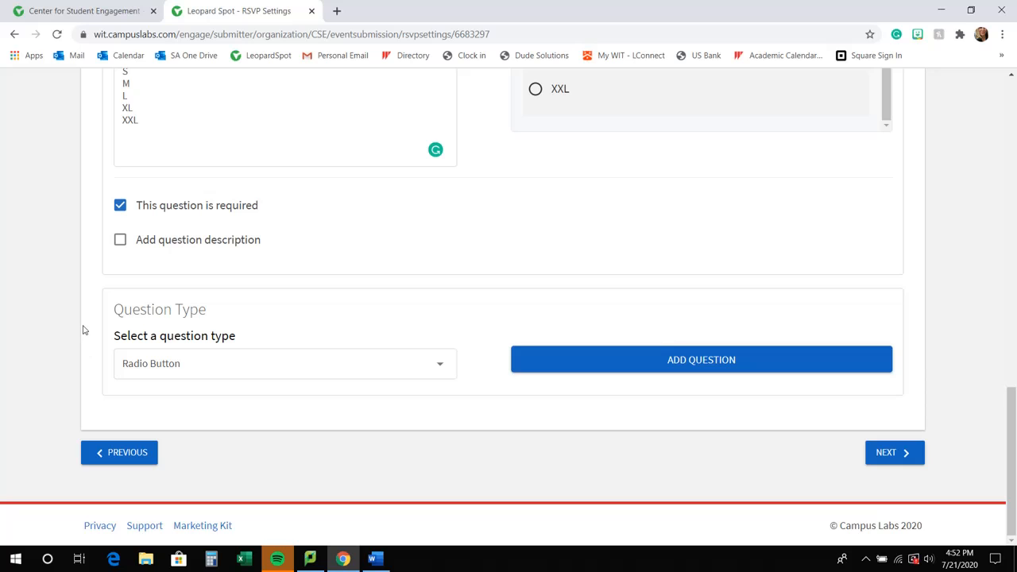
pyautogui.scroll(3, 188, 292)
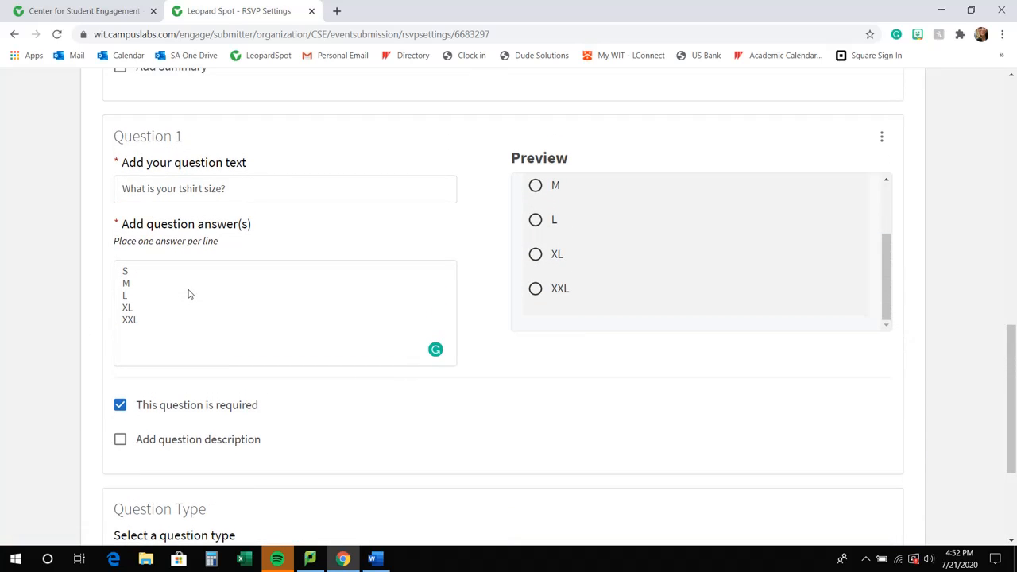
pyautogui.scroll(1, 339, 242)
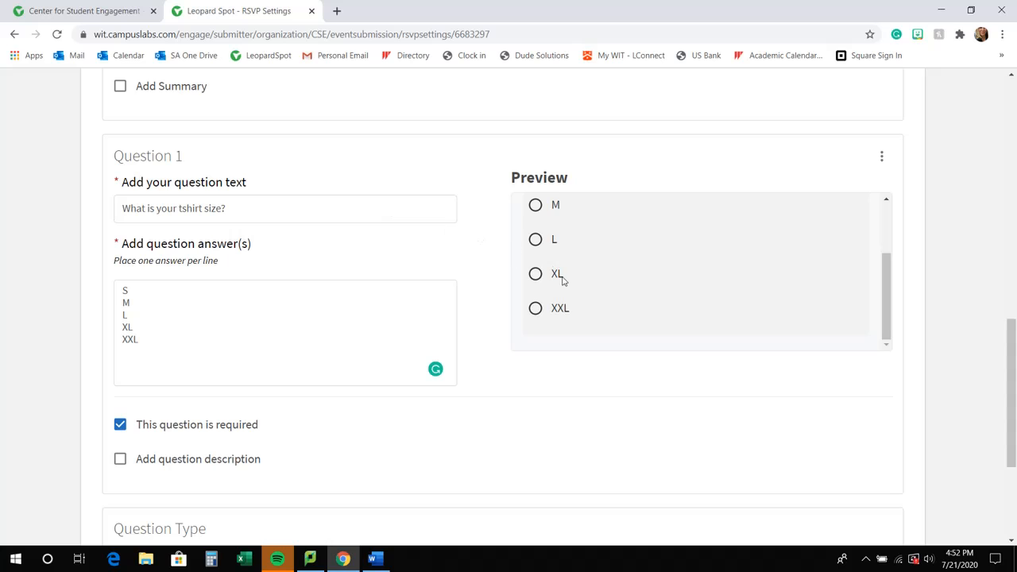
pyautogui.scroll(1, 562, 280)
pyautogui.scroll(1, 562, 281)
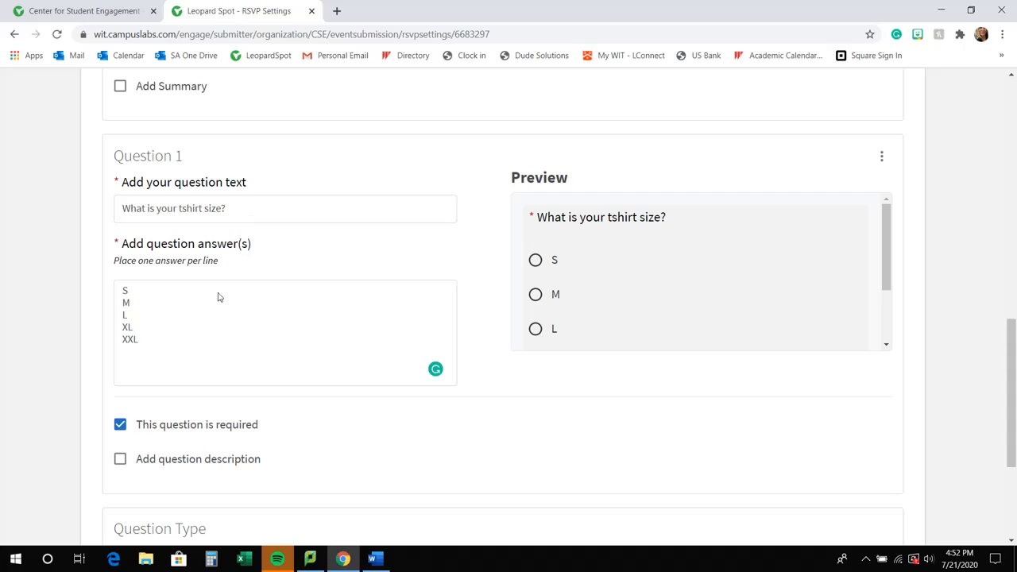
pyautogui.scroll(-1, 127, 350)
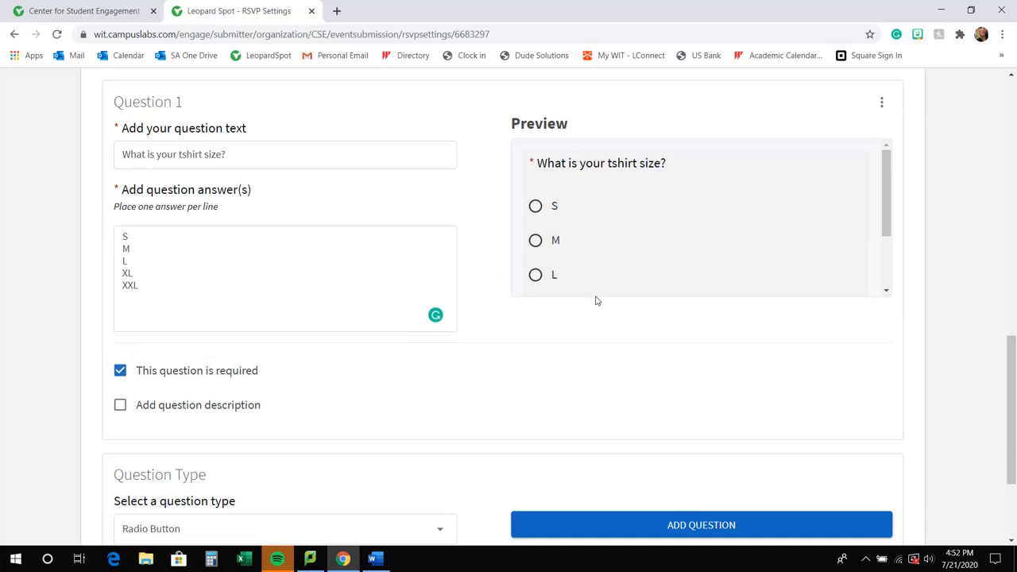
pyautogui.scroll(-2, 597, 297)
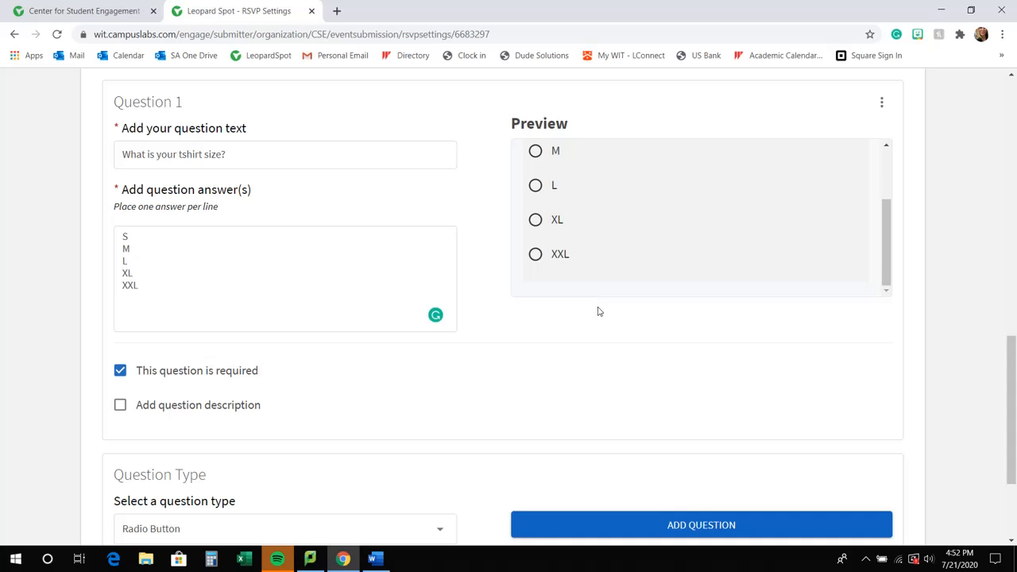
pyautogui.scroll(-3, 610, 340)
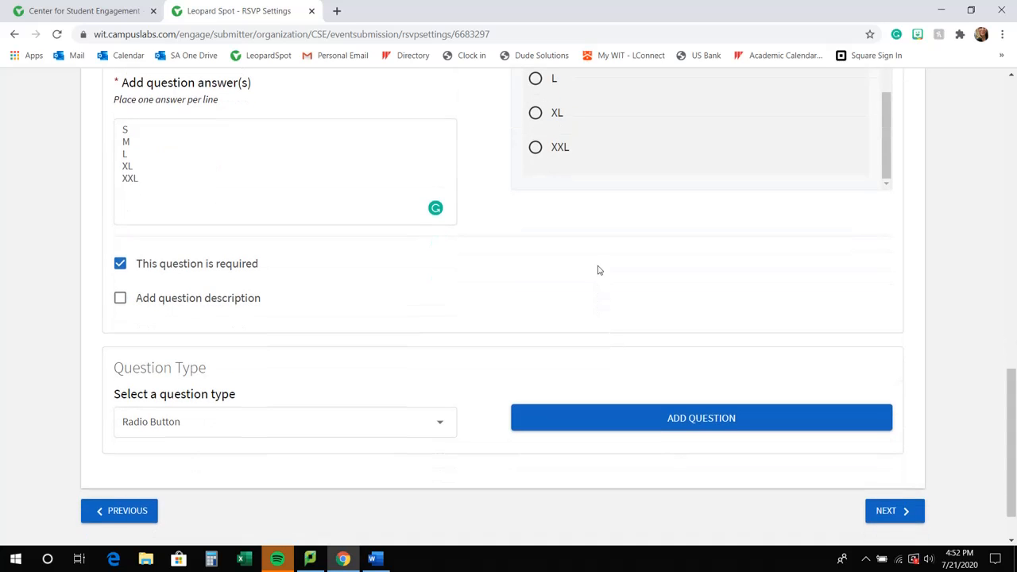
# Examine the types available for an additional RSVP question, trying Text - Single Line, and close the list.
pyautogui.click(377, 423)
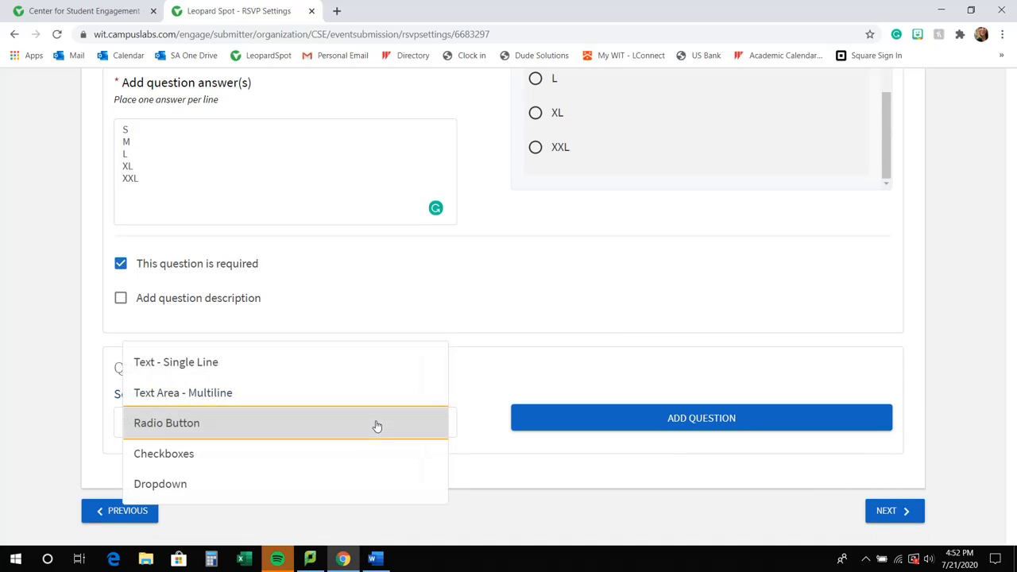
pyautogui.click(196, 365)
pyautogui.click(270, 423)
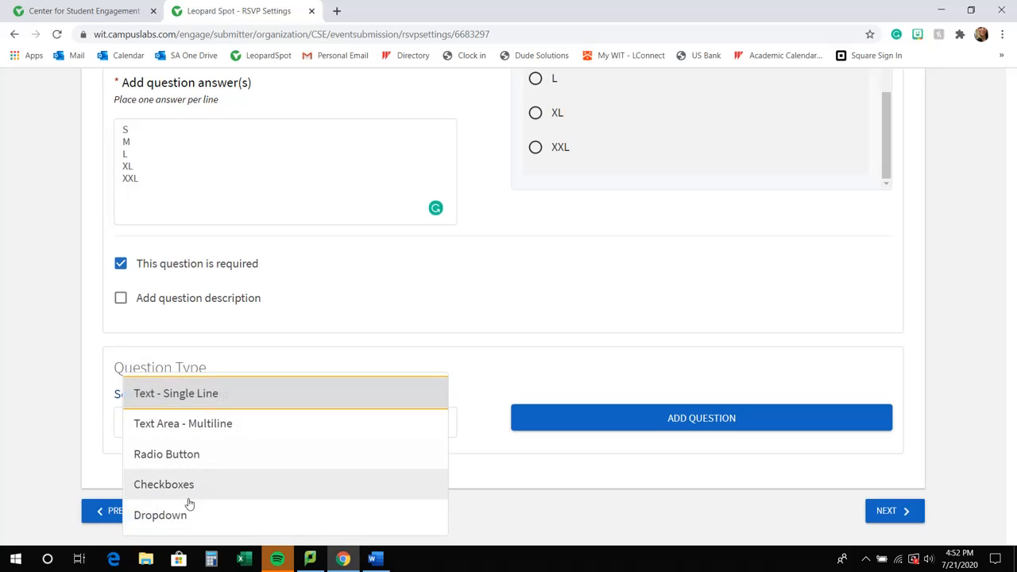
pyautogui.click(550, 343)
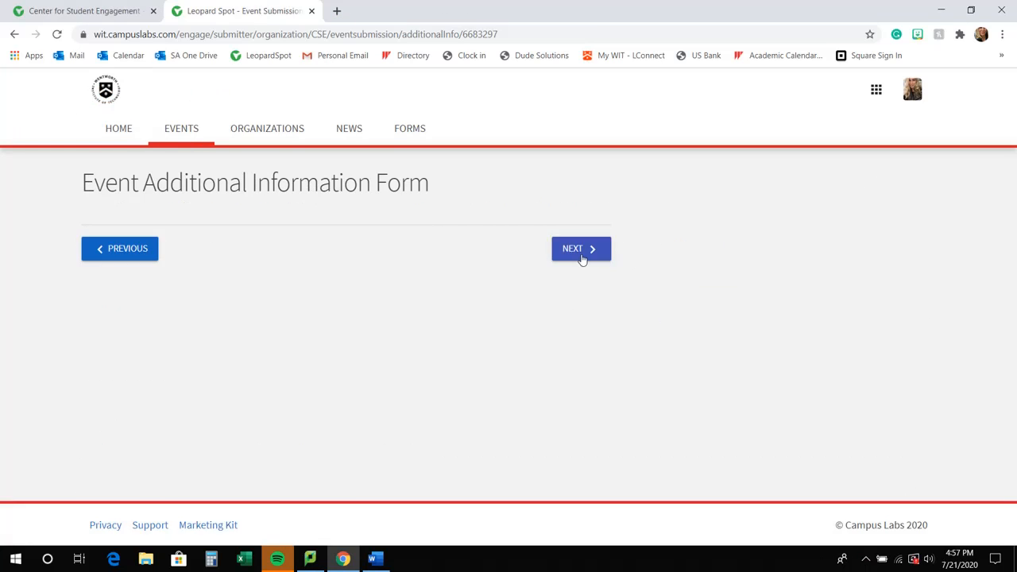
# Continue to the submission review, set the event to be sent through the review process, and submit it.
pyautogui.click(581, 259)
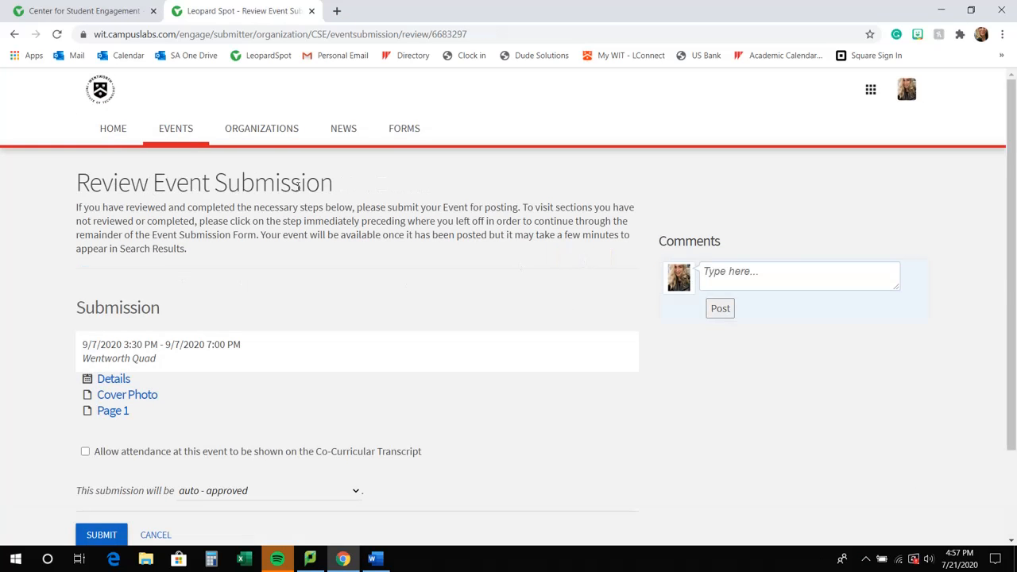
pyautogui.scroll(-2, 471, 199)
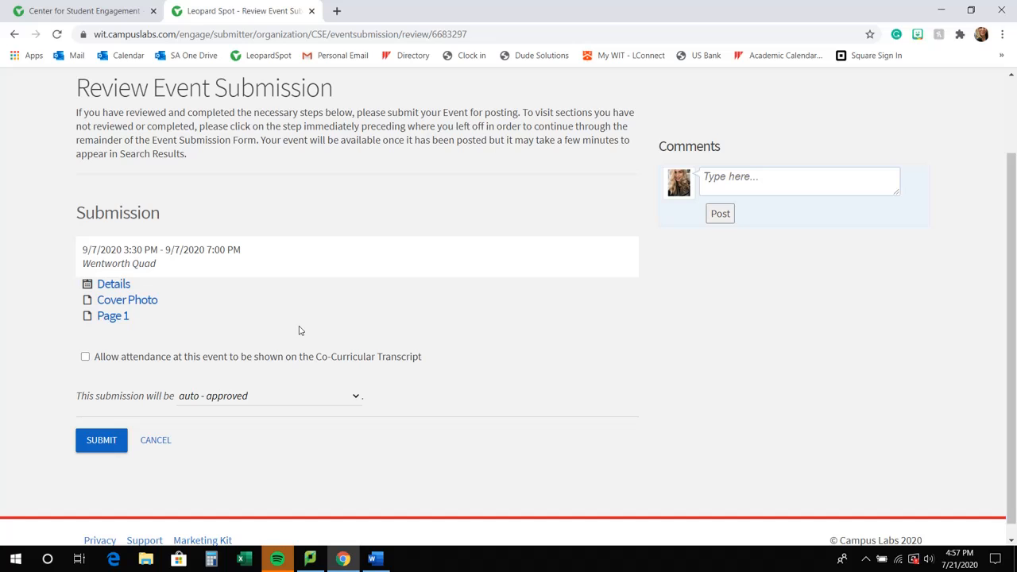
pyautogui.scroll(-1, 420, 351)
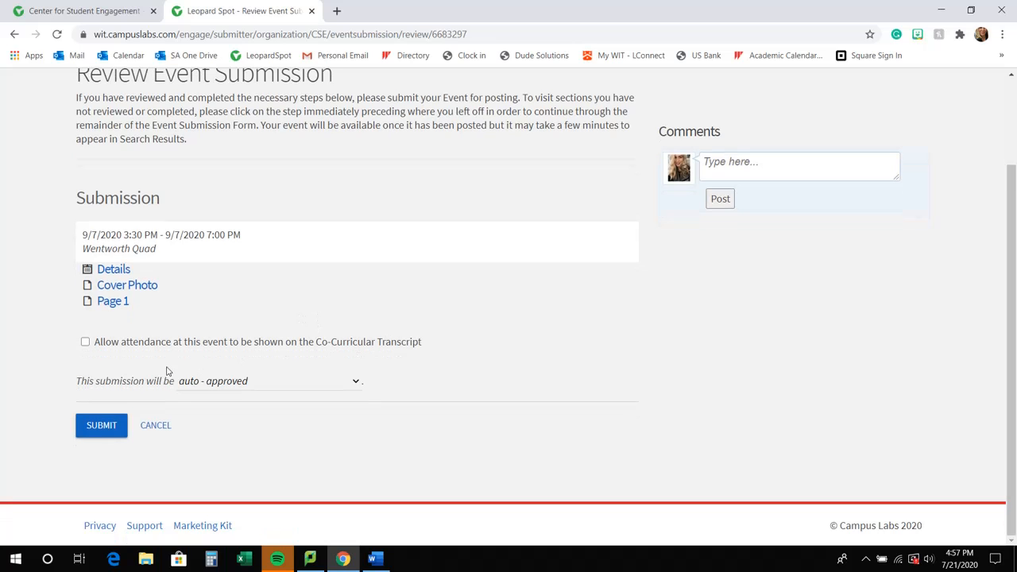
pyautogui.click(243, 383)
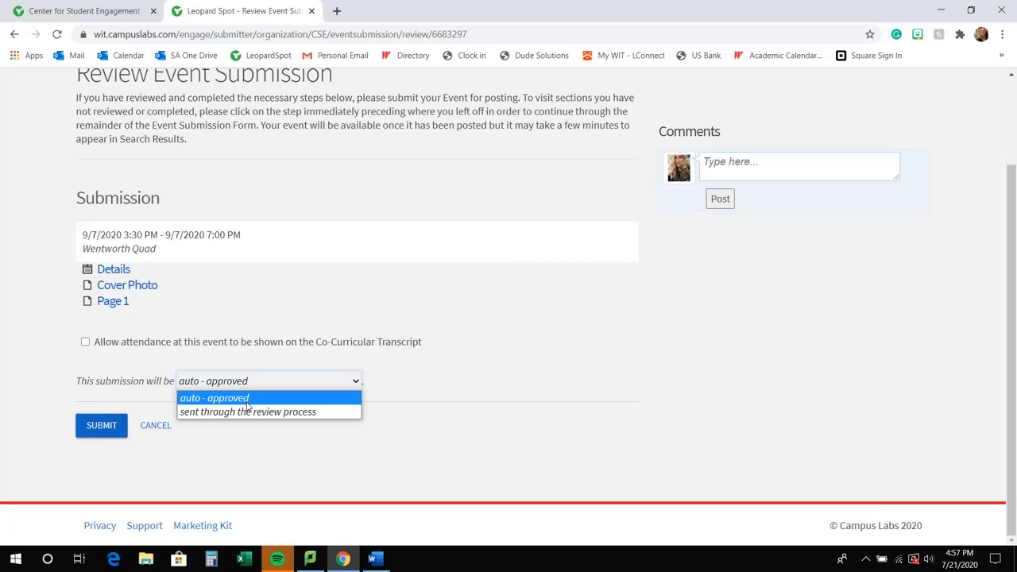
pyautogui.click(252, 414)
pyautogui.click(83, 424)
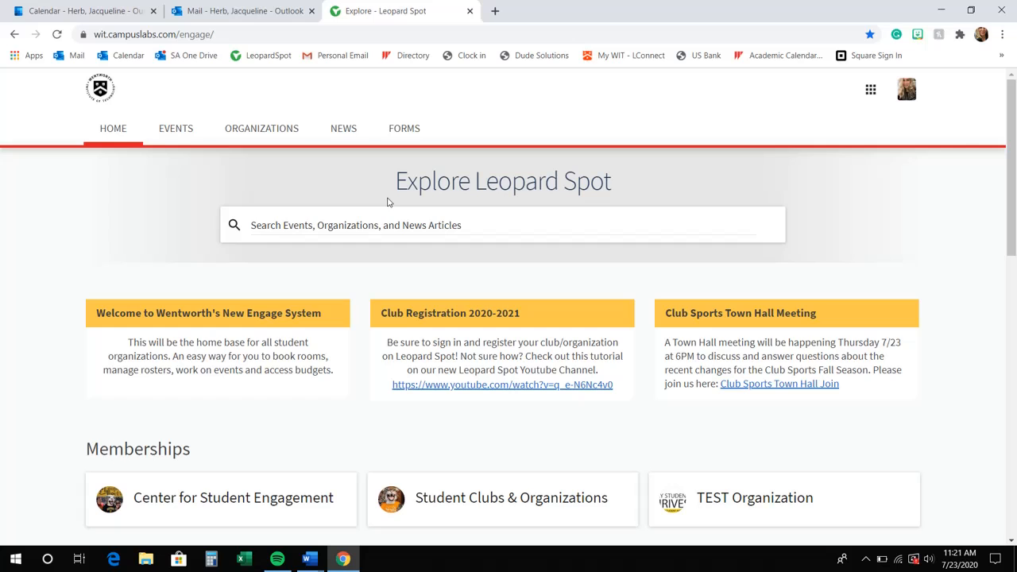
# Open the Fall 2020 Involvement Fair from the events list and examine its date, location, RSVP section, perks, categories and host organizations.
pyautogui.click(171, 136)
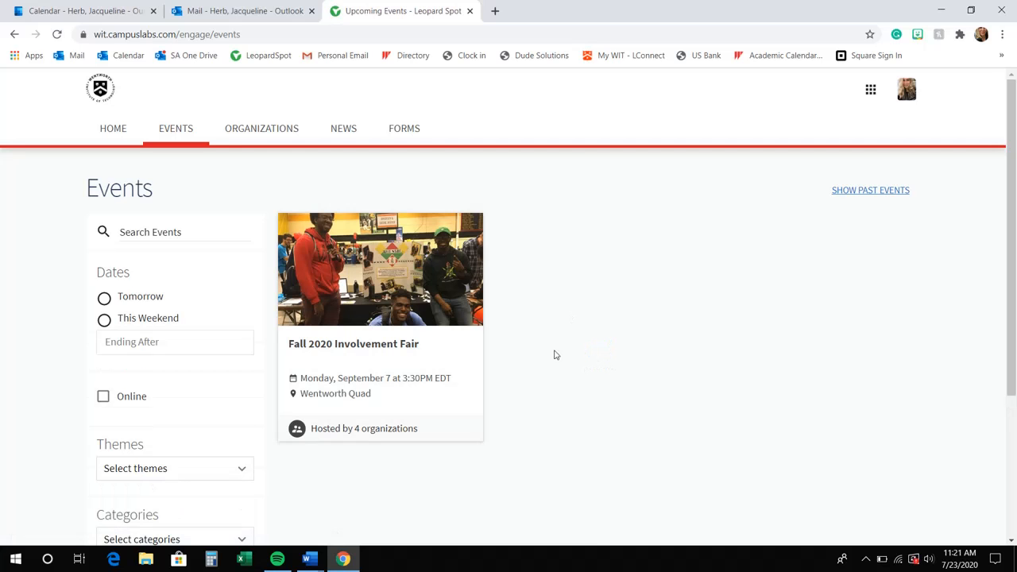
pyautogui.click(345, 313)
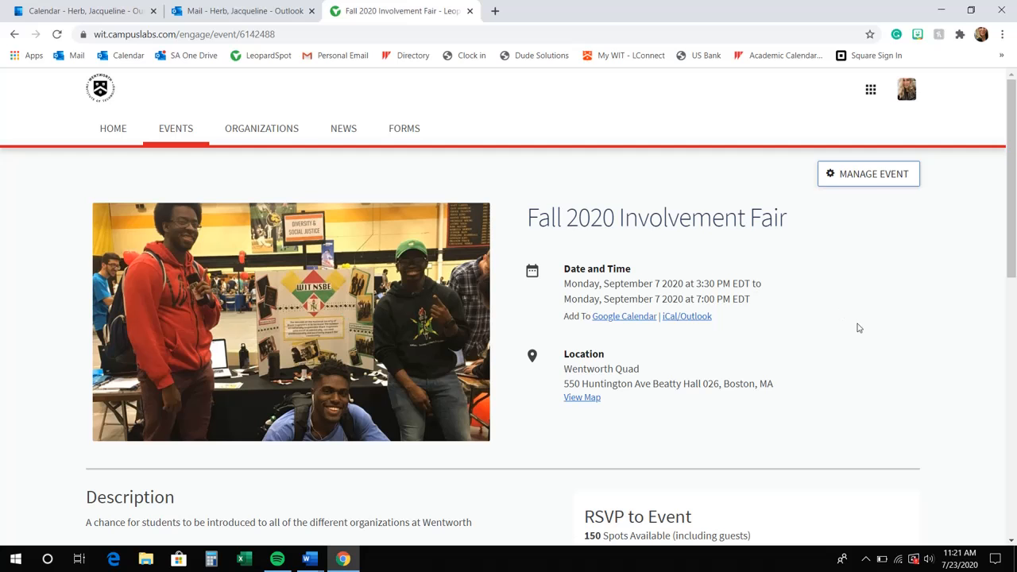
pyautogui.scroll(-1, 858, 328)
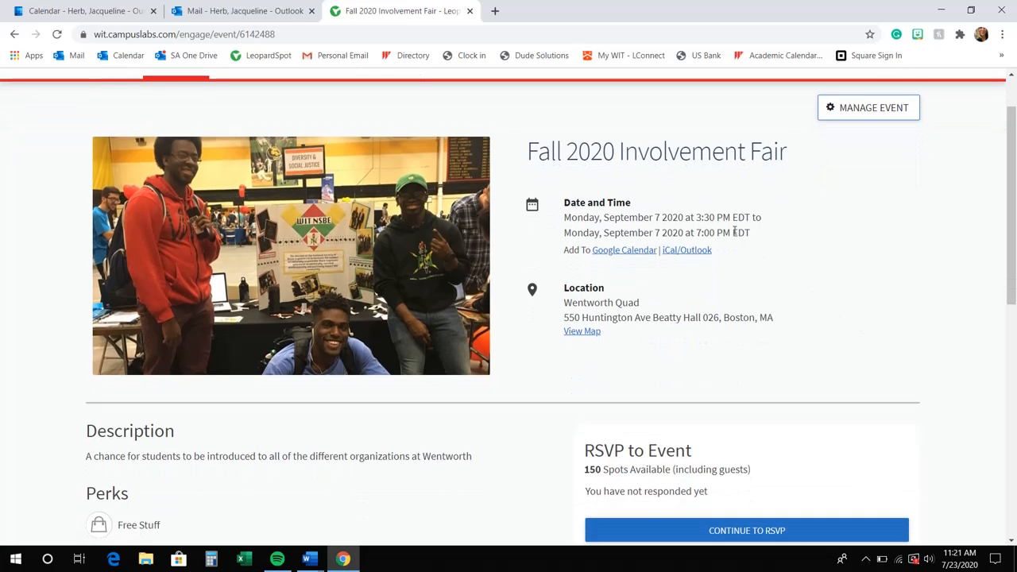
pyautogui.scroll(-2, 606, 311)
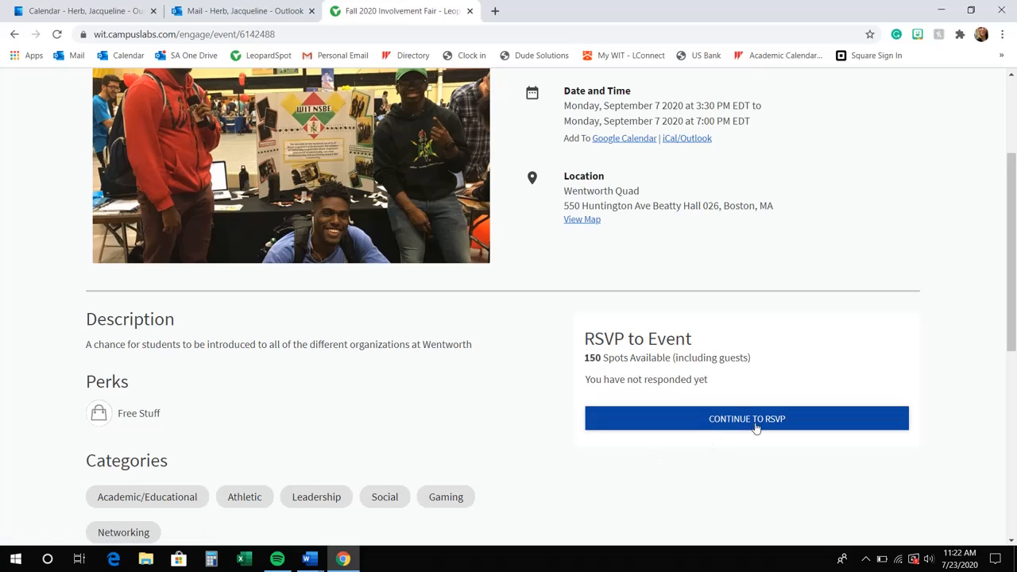
pyautogui.scroll(-2, 756, 428)
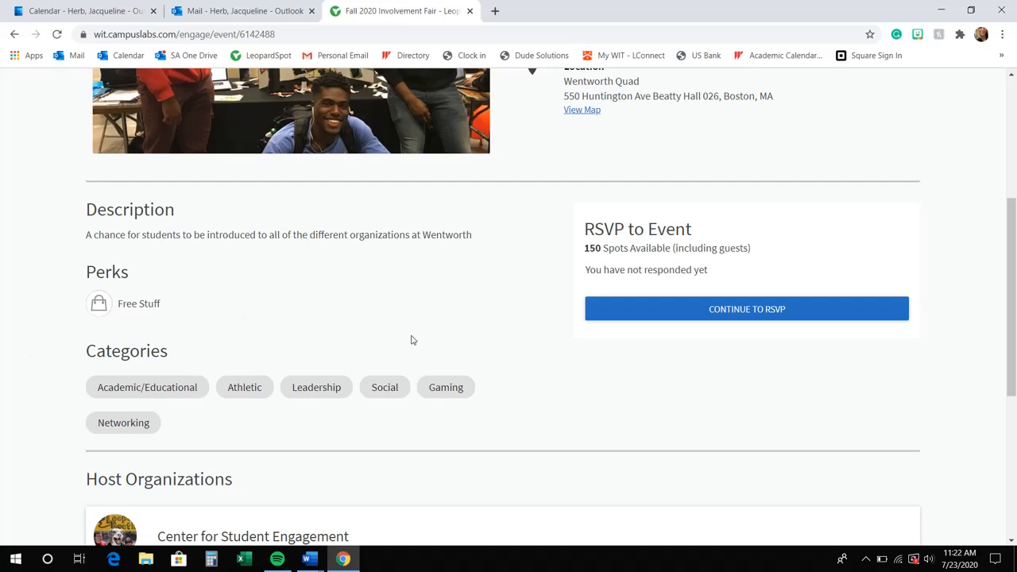
pyautogui.scroll(-3, 98, 433)
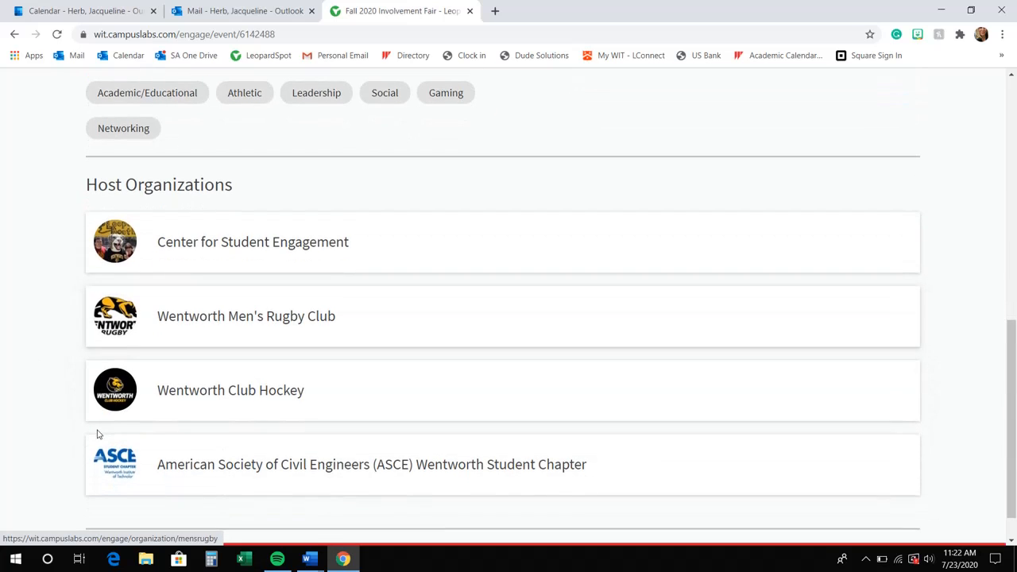
pyautogui.scroll(2, 98, 433)
pyautogui.scroll(6, 127, 429)
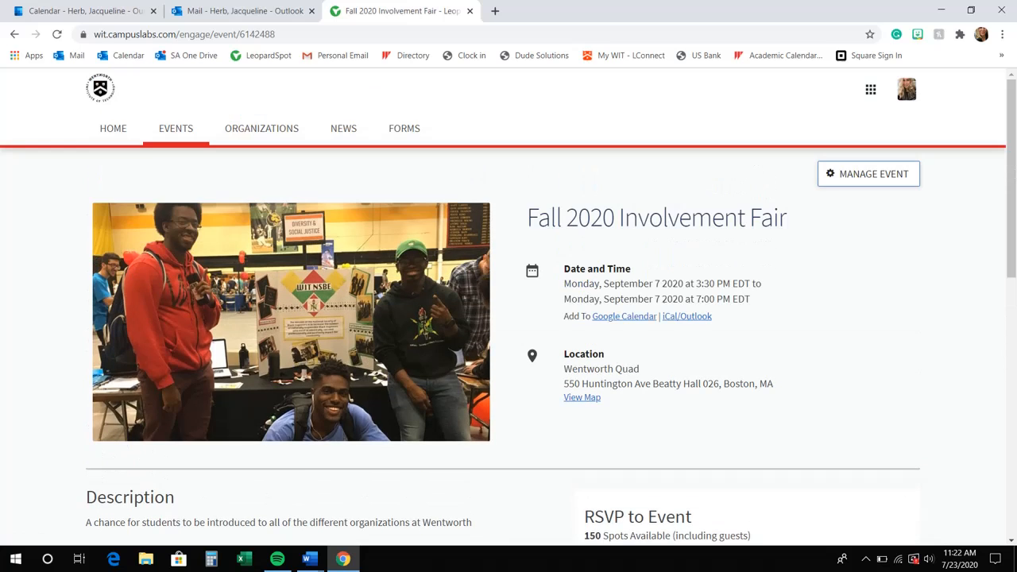
pyautogui.scroll(-4, 864, 340)
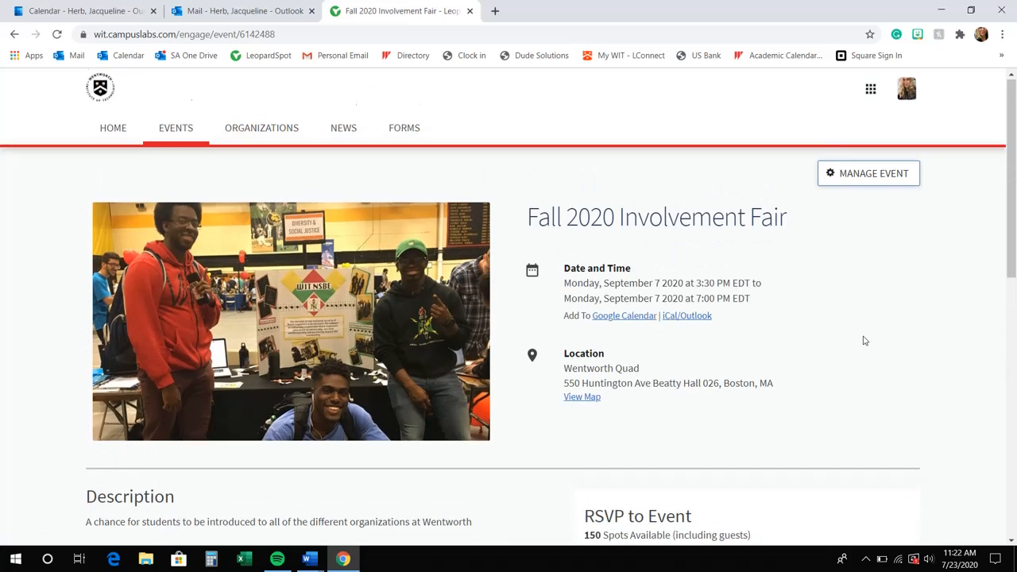
pyautogui.scroll(4, 864, 340)
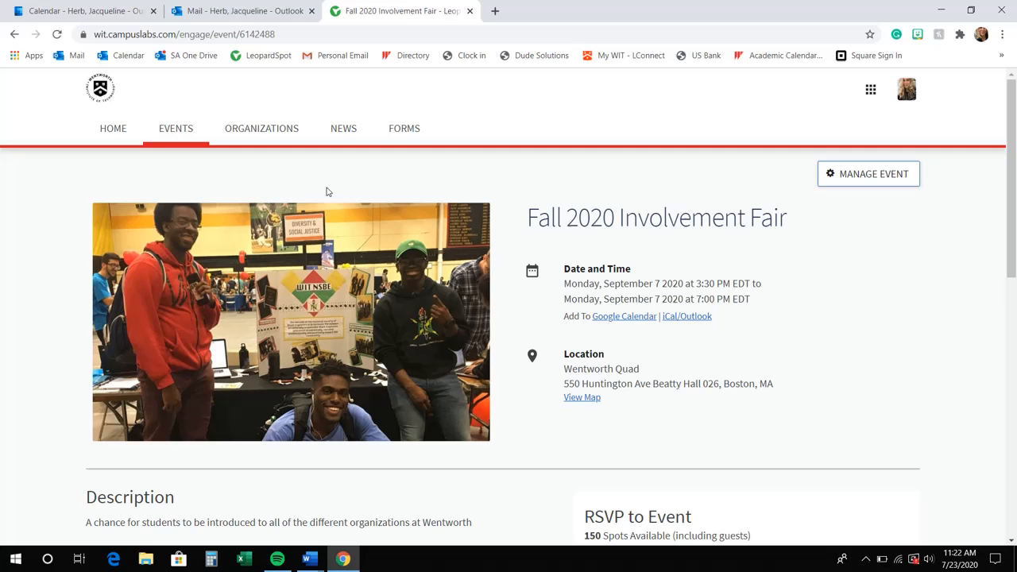
# Return to the list of upcoming events and look at the event search field without entering a term.
pyautogui.click(170, 135)
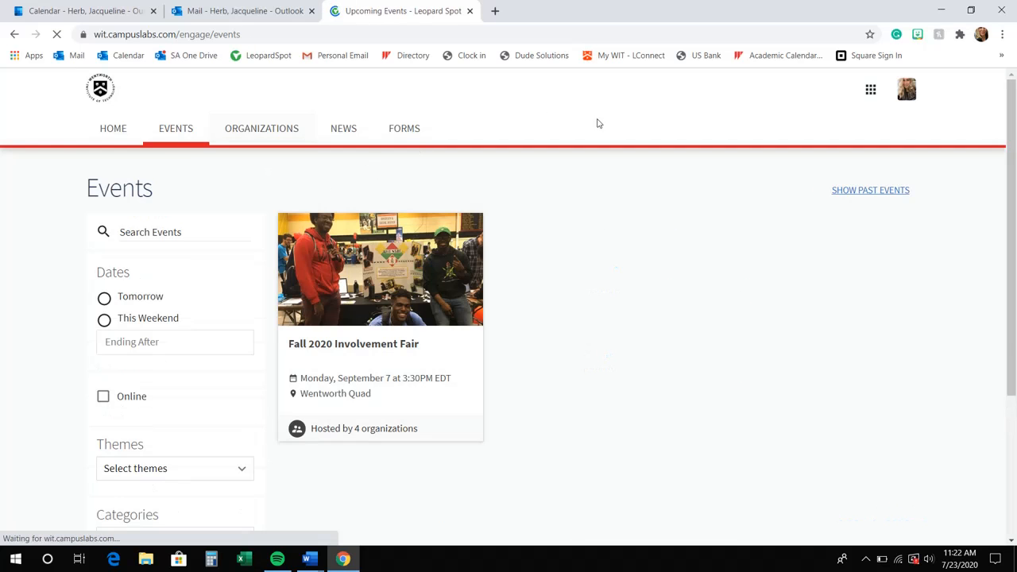
pyautogui.scroll(-1, 606, 132)
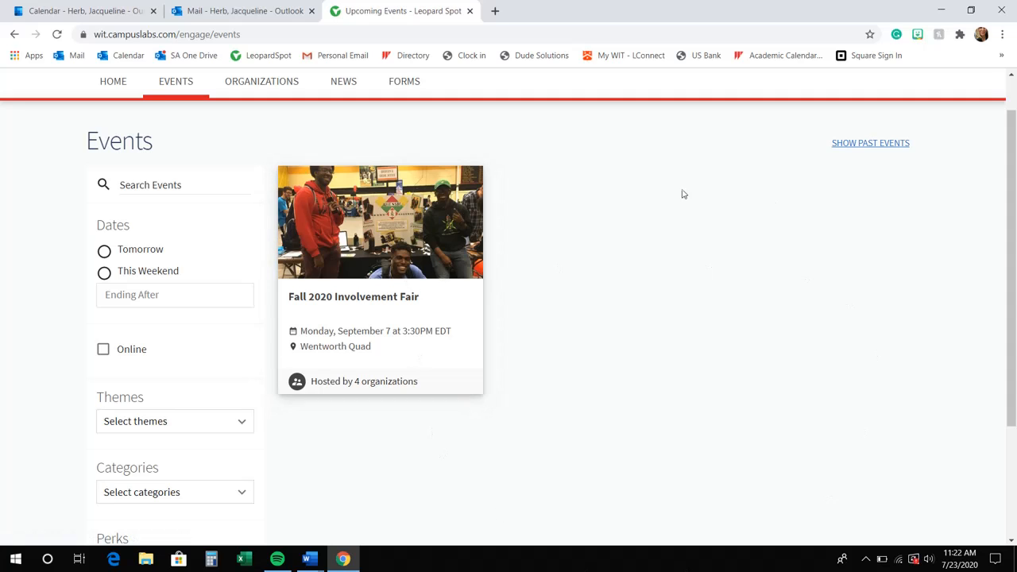
pyautogui.click(193, 187)
pyautogui.click(208, 150)
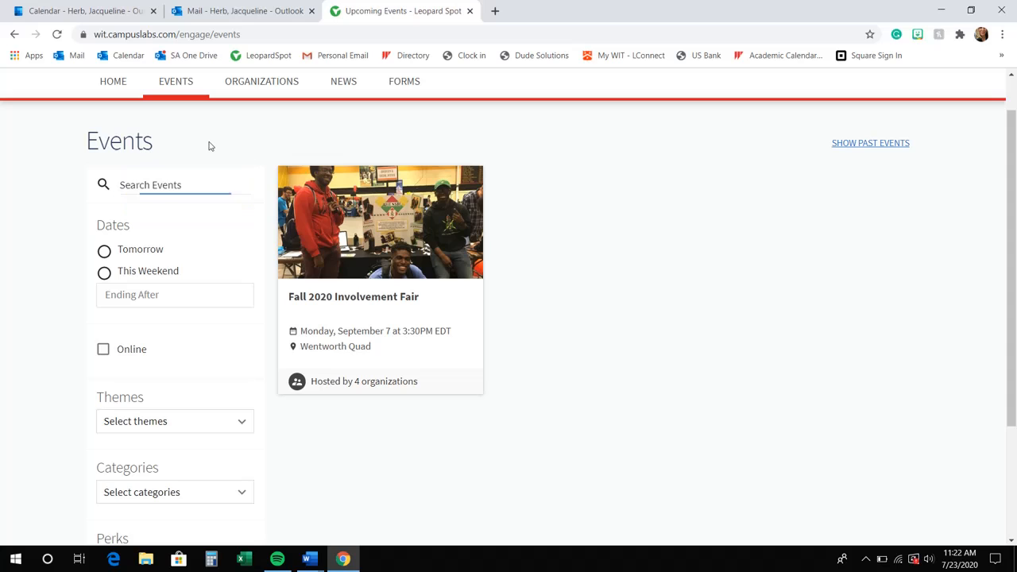
pyautogui.click(192, 183)
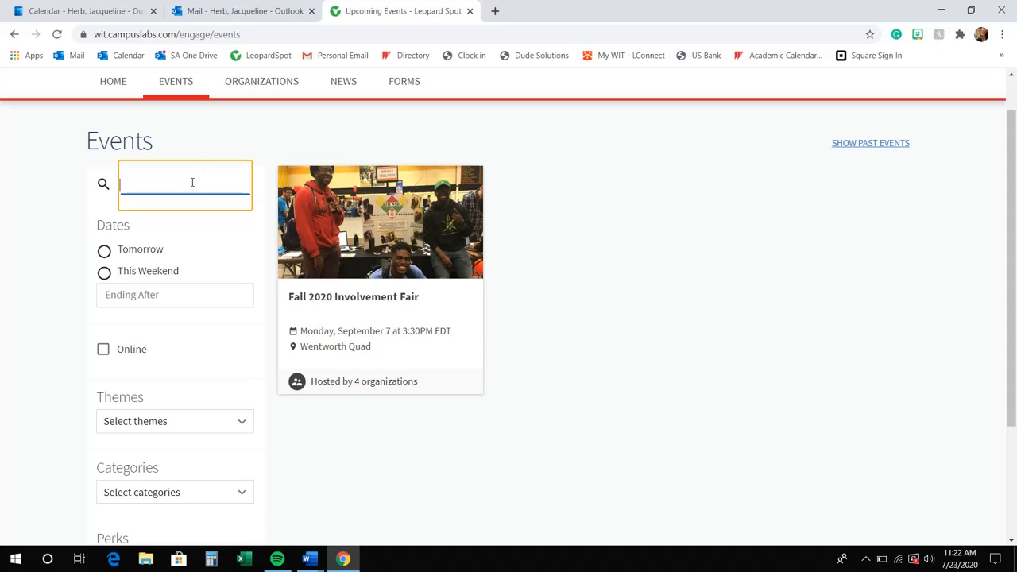
pyautogui.click(217, 134)
# Examine the date, online, theme, category and perk filters for events, closing each option list without choosing anything.
pyautogui.scroll(-1, 257, 194)
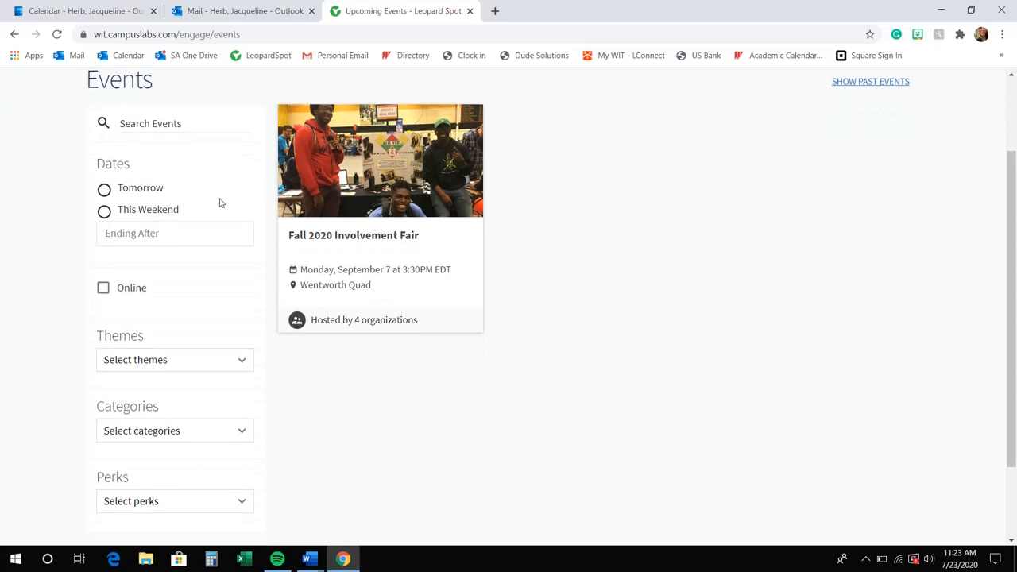
pyautogui.scroll(-1, 121, 244)
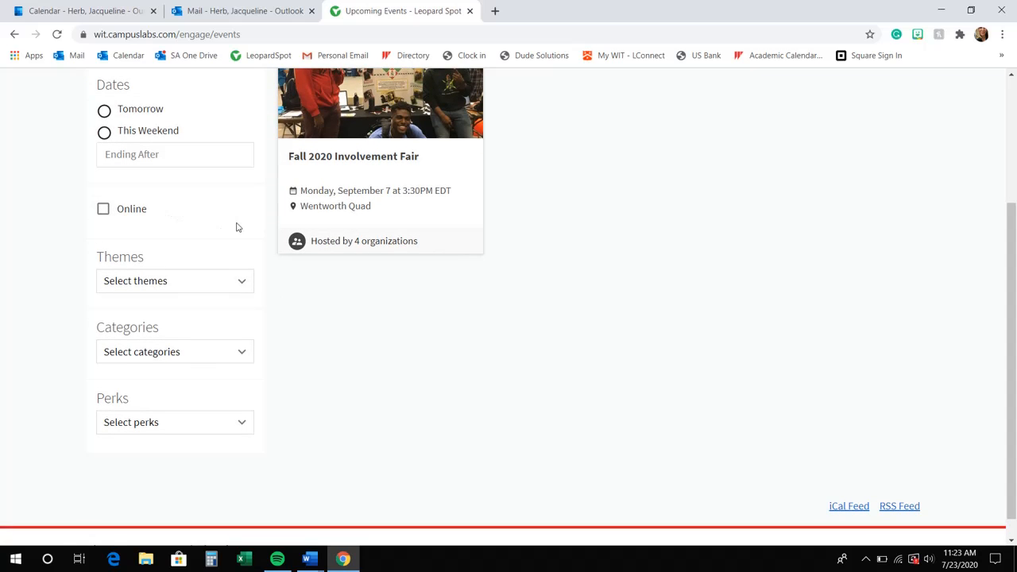
pyautogui.scroll(-1, 236, 227)
pyautogui.click(240, 261)
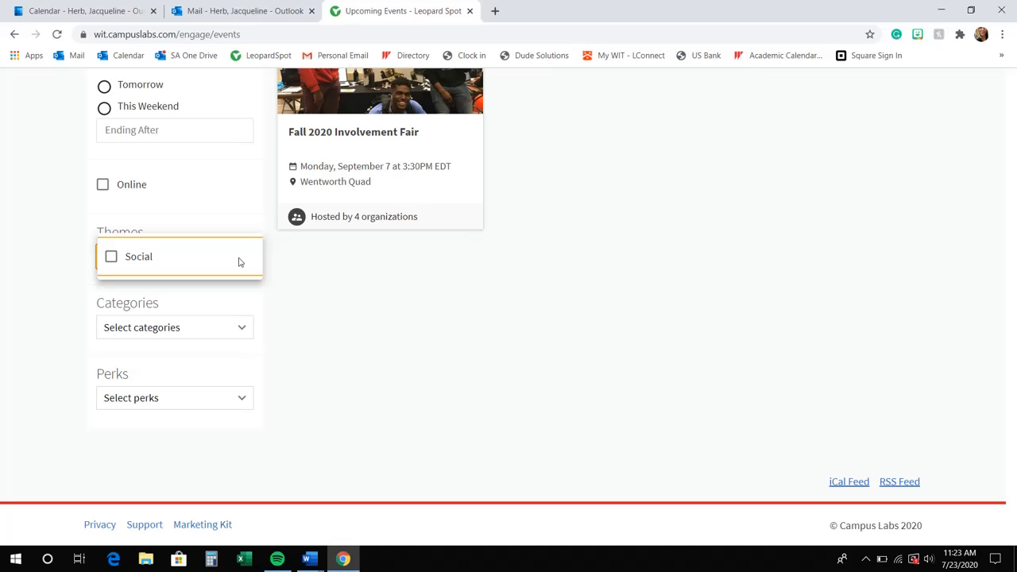
pyautogui.click(246, 293)
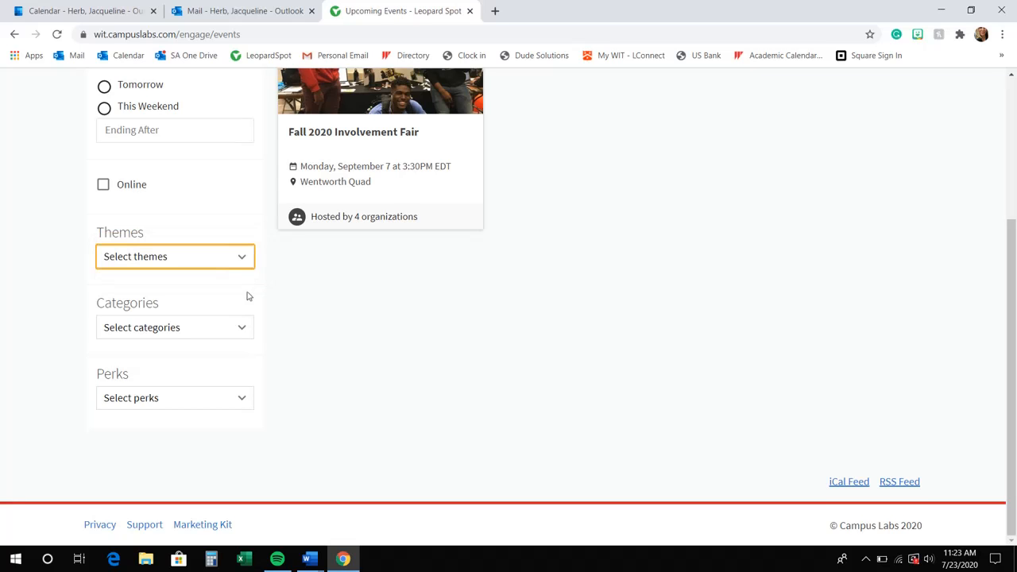
pyautogui.click(247, 327)
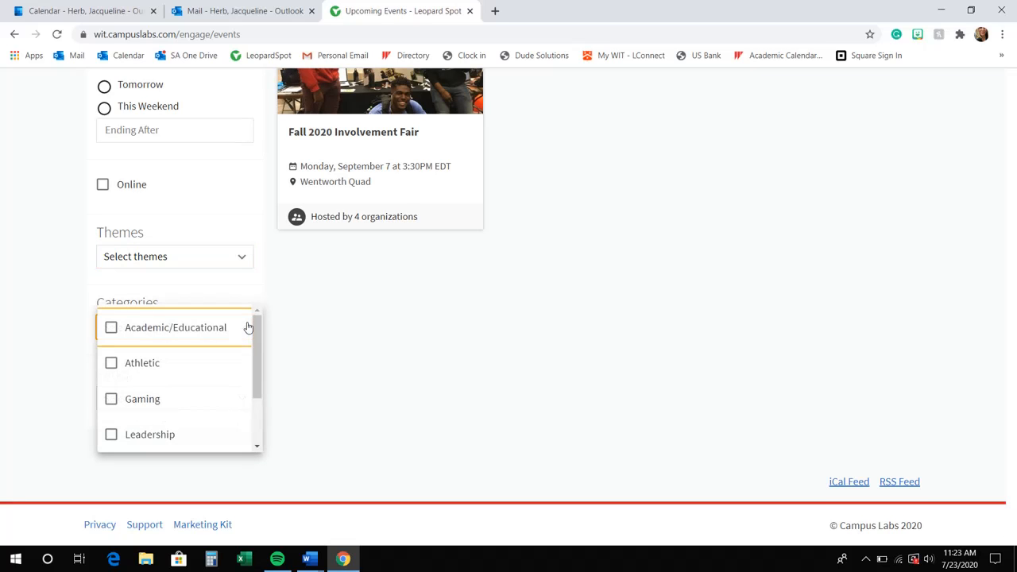
pyautogui.click(296, 348)
pyautogui.click(230, 400)
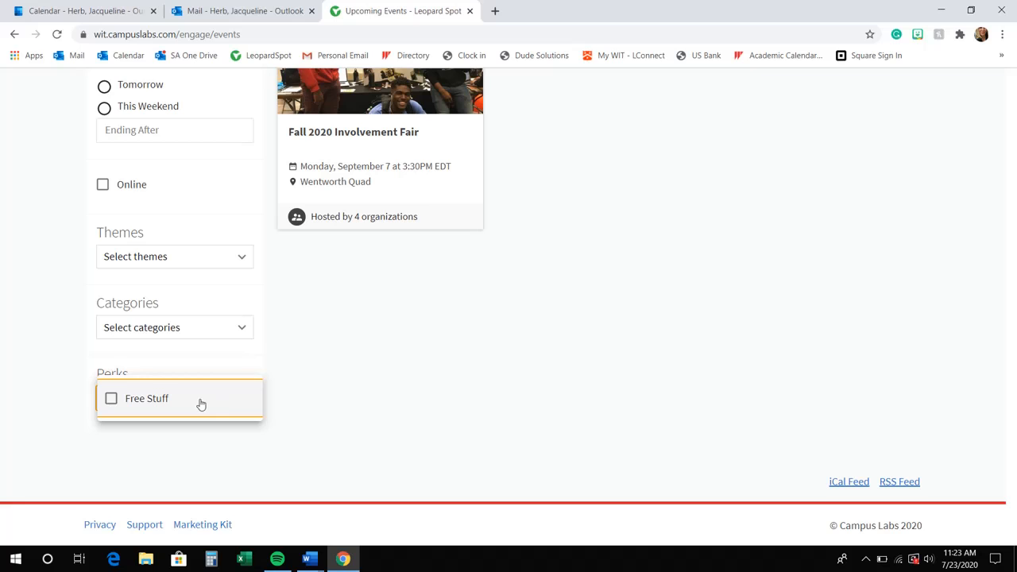
pyautogui.click(334, 347)
pyautogui.scroll(1, 334, 346)
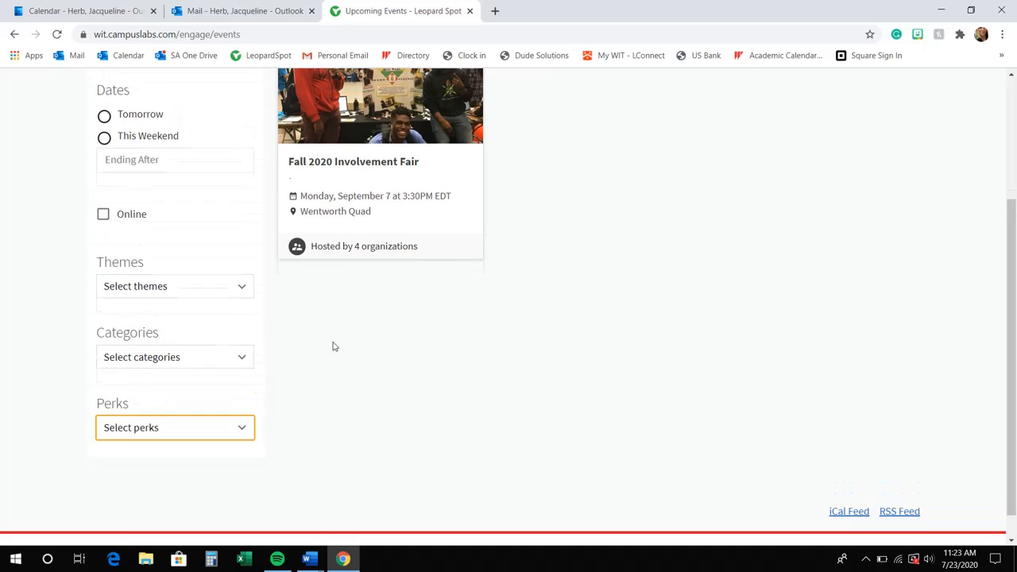
pyautogui.scroll(1, 334, 346)
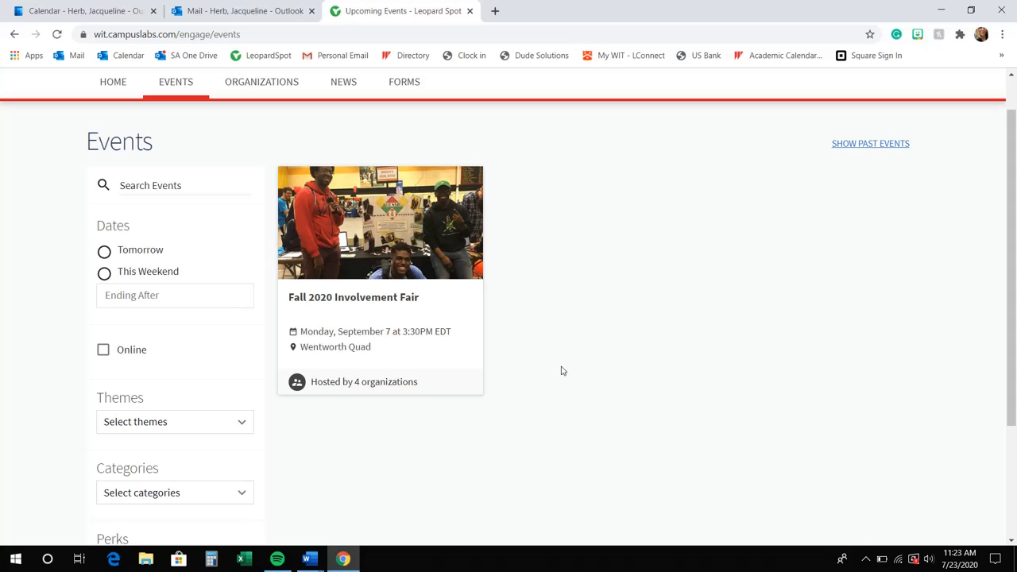
pyautogui.scroll(-2, 562, 370)
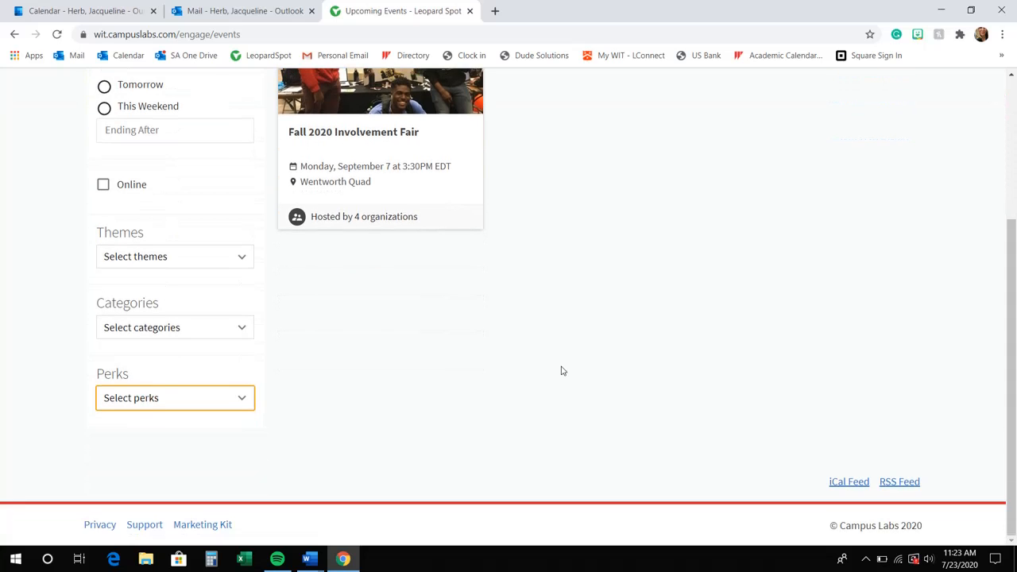
pyautogui.scroll(2, 561, 371)
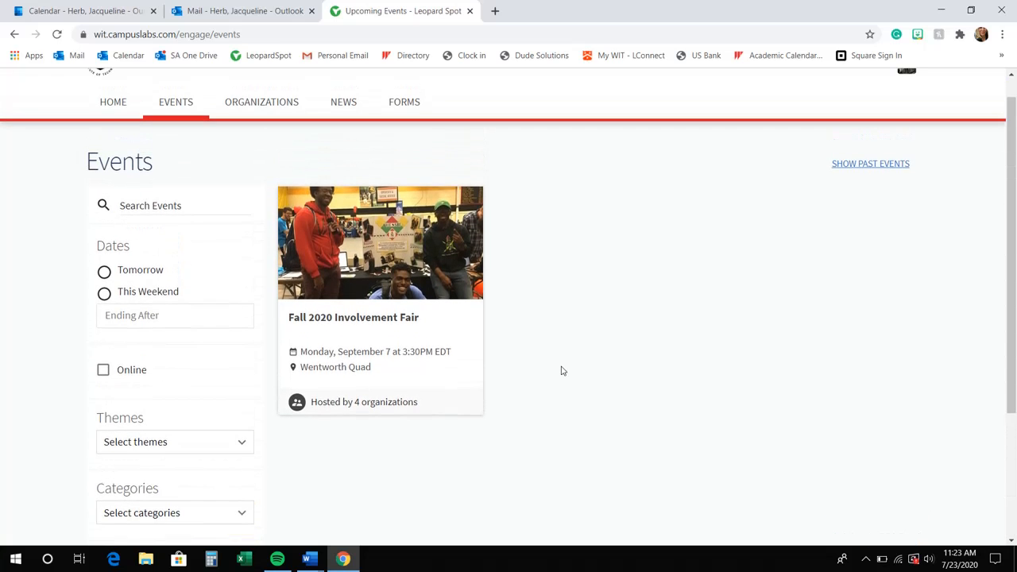
pyautogui.scroll(1, 562, 371)
pyautogui.scroll(-2, 562, 370)
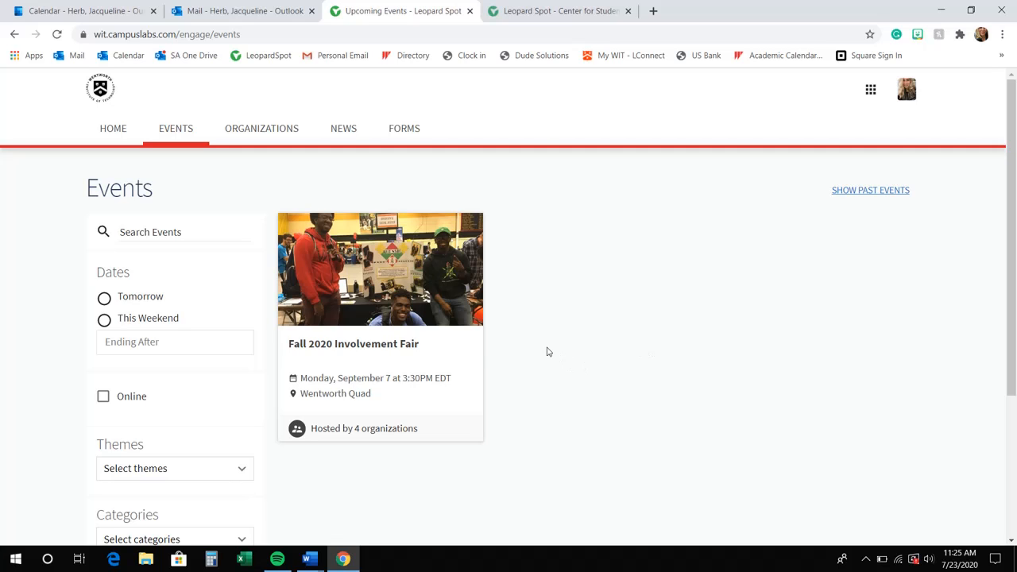
# Open the management page of the Fall 2020 Involvement Fair and examine its event details, attendance tracking, access code and attendance URL sections.
pyautogui.click(409, 310)
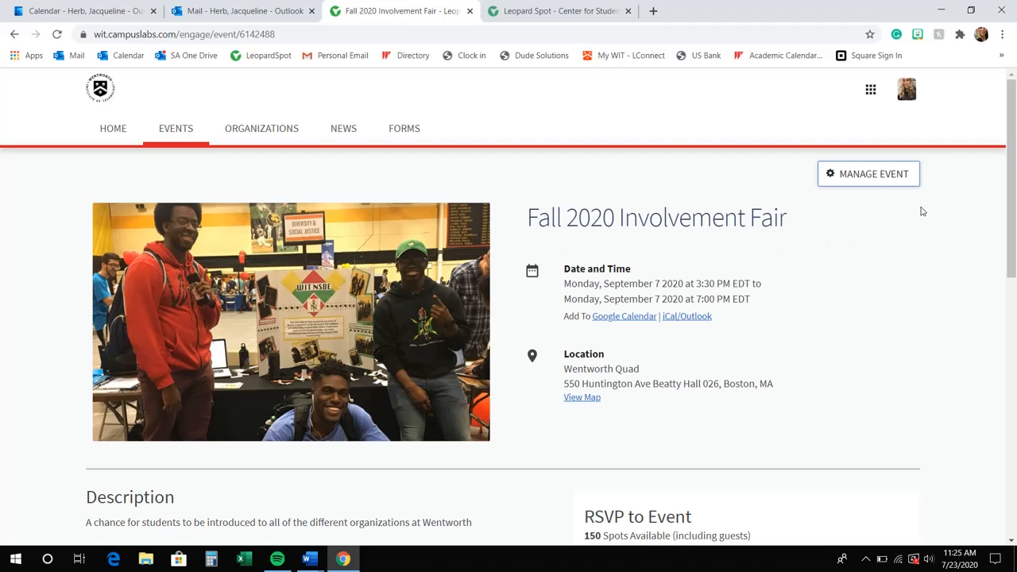
pyautogui.click(858, 175)
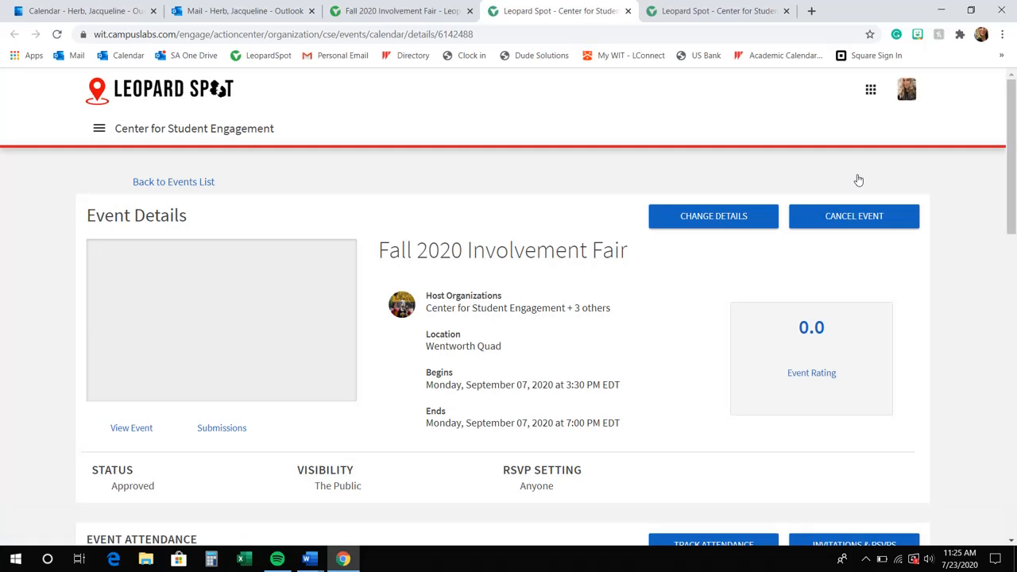
pyautogui.scroll(-2, 633, 232)
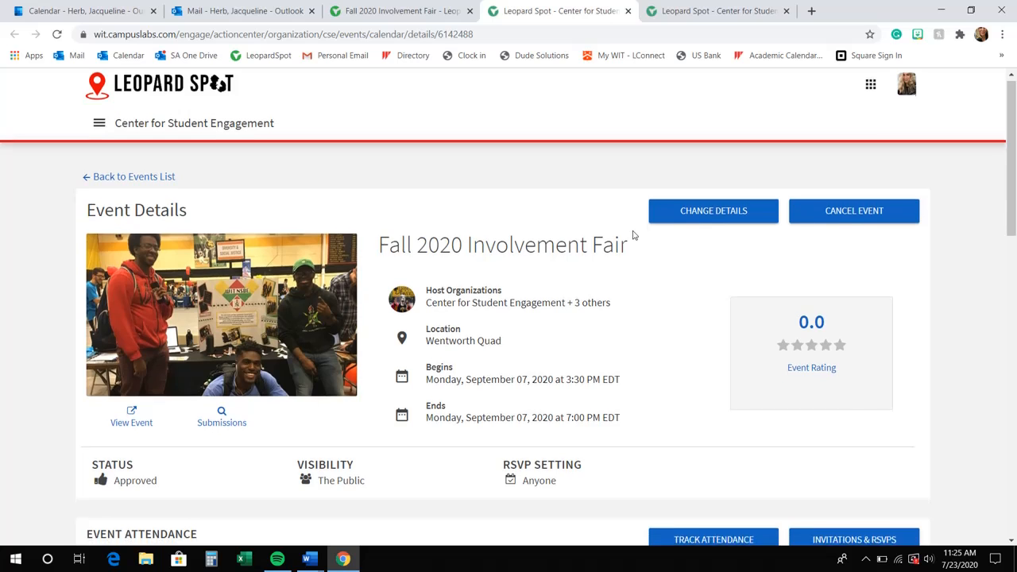
pyautogui.scroll(-2, 633, 236)
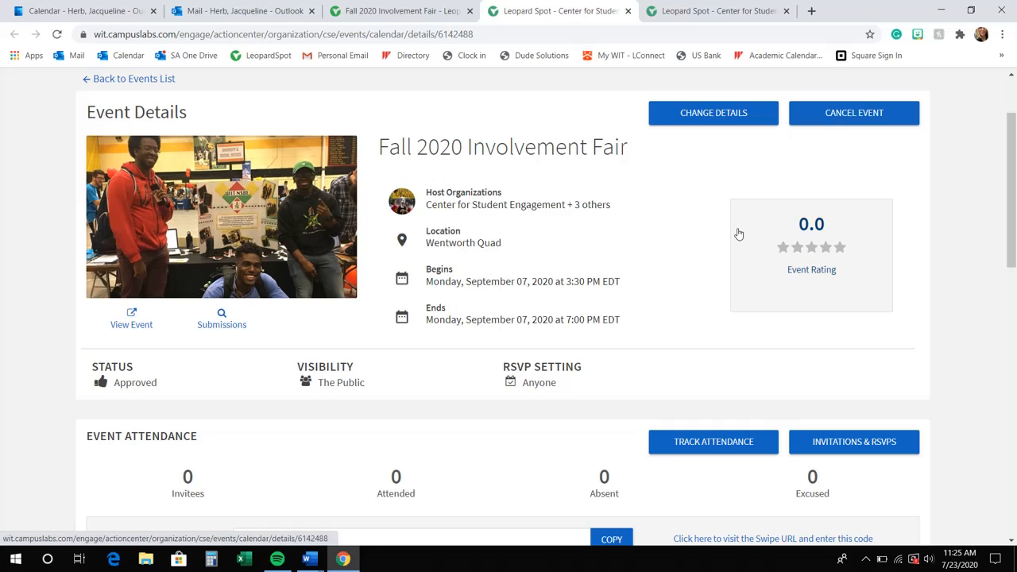
pyautogui.scroll(-3, 736, 232)
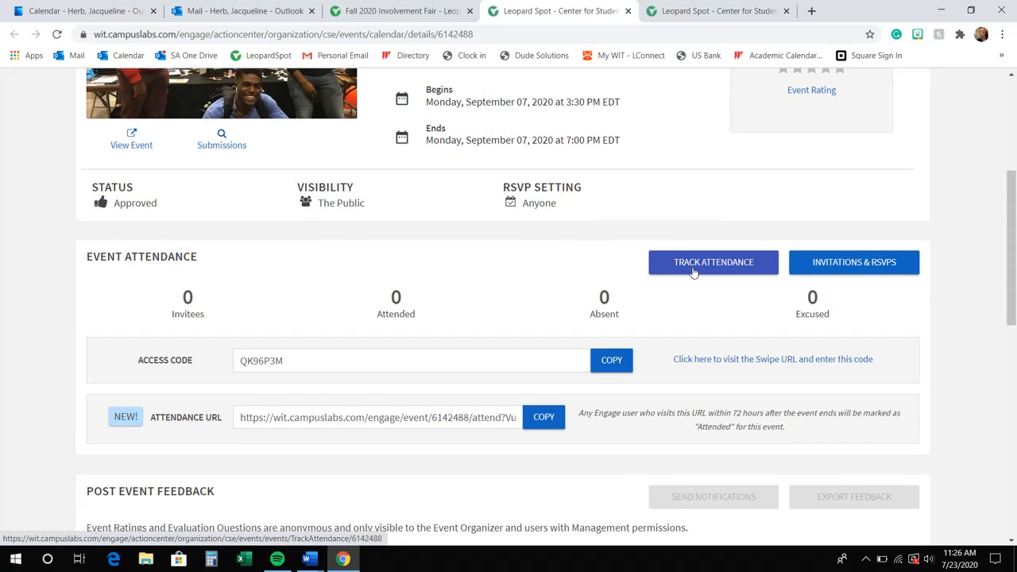
pyautogui.scroll(-1, 442, 275)
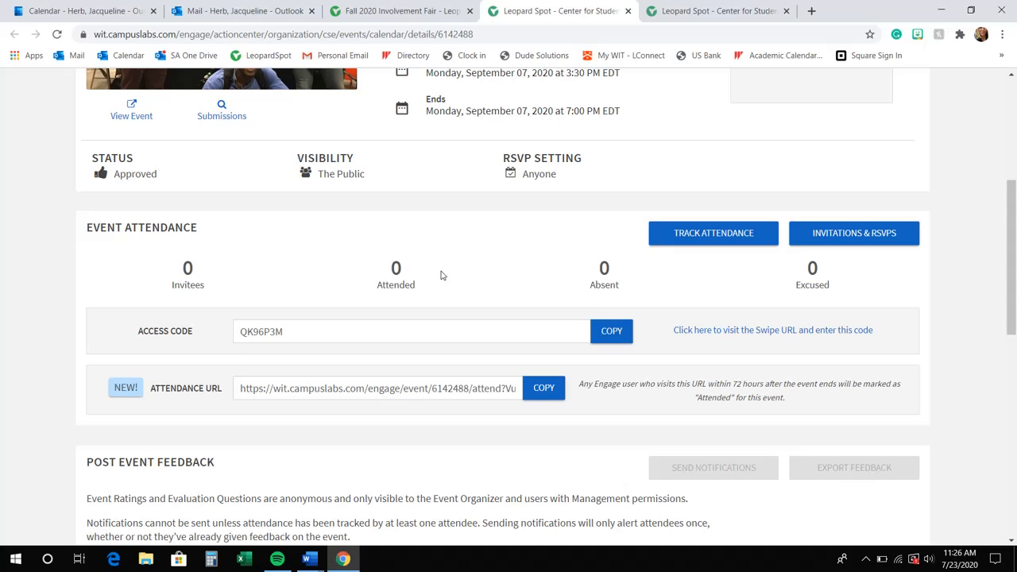
pyautogui.scroll(4, 442, 275)
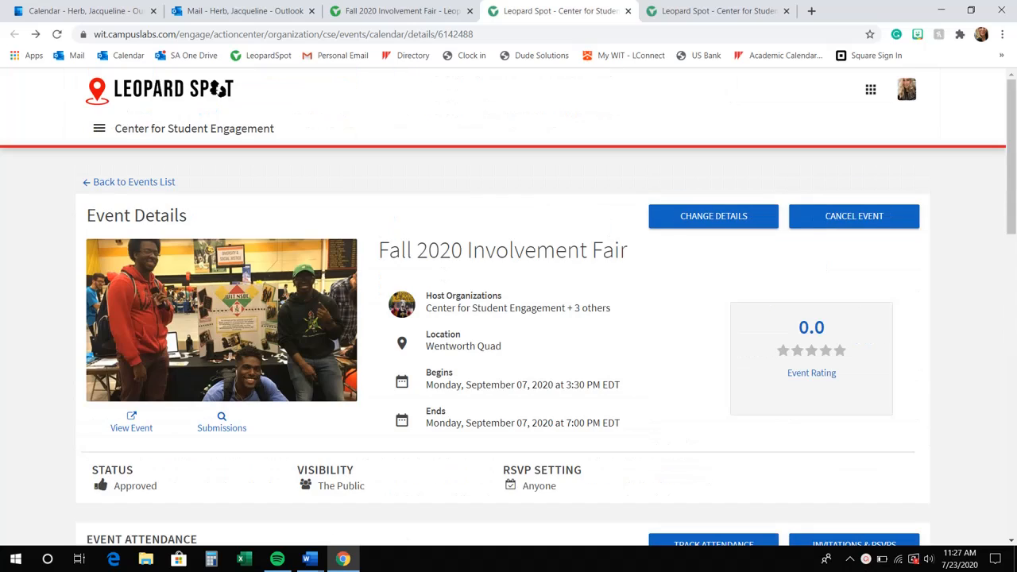
# Open the form for changing the event's details and examine its basic details, co-hosting organizations, and time and place.
pyautogui.click(738, 228)
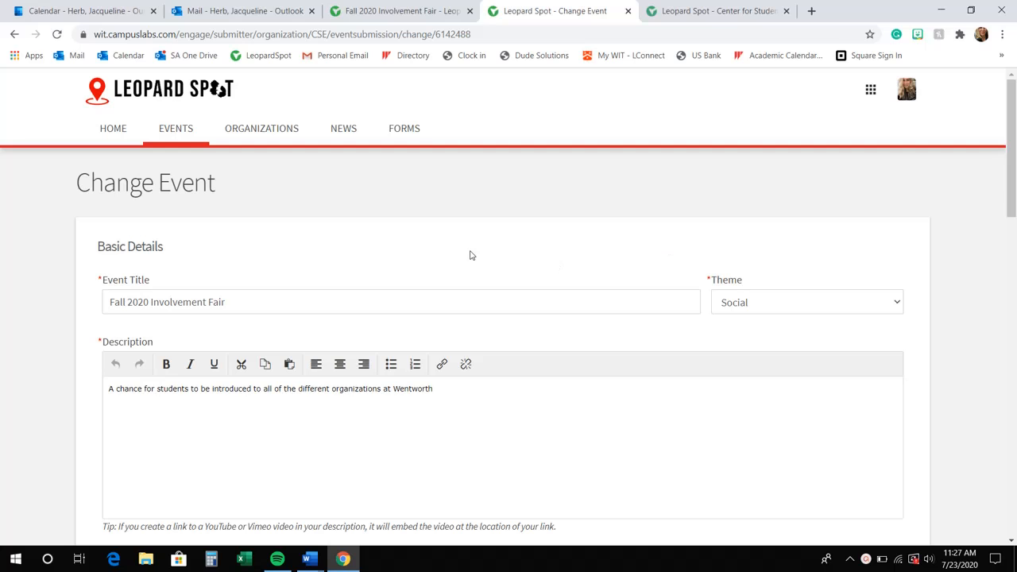
pyautogui.scroll(-4, 469, 255)
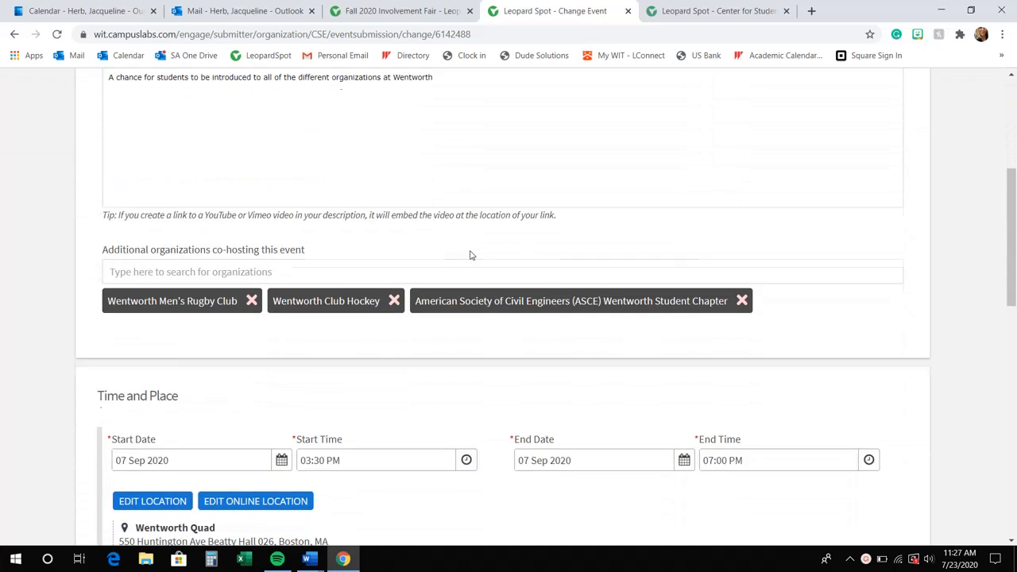
pyautogui.scroll(4, 469, 255)
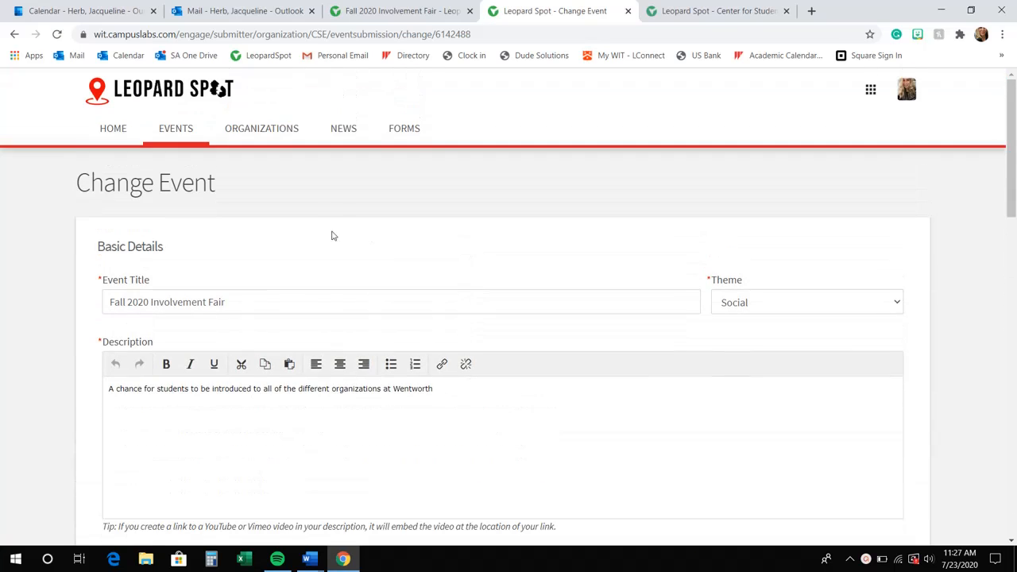